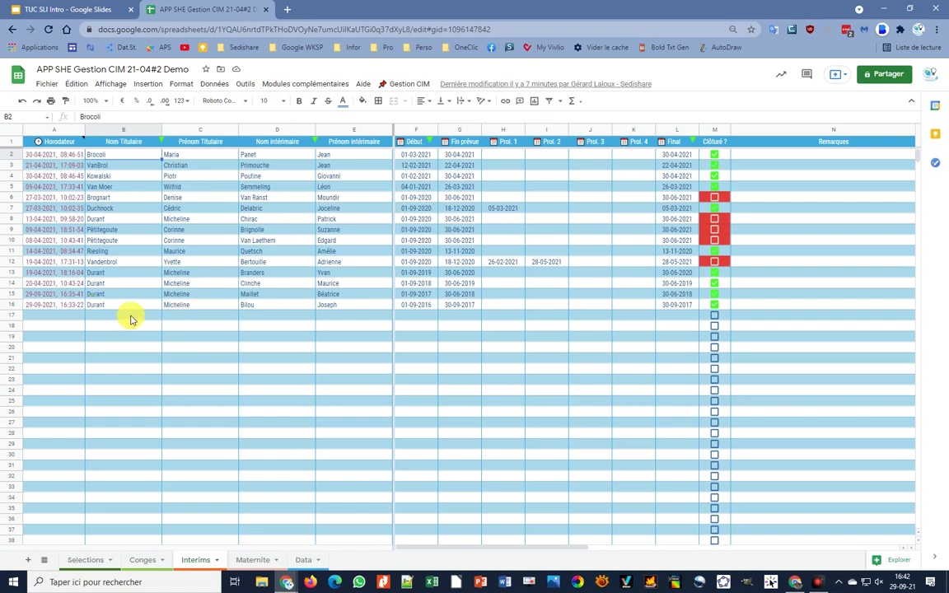
- Create a new interim record in row 17 with Gestion CIM > Intérims > Nouveau
{"action": "left_click", "coordinate": [140, 320]}
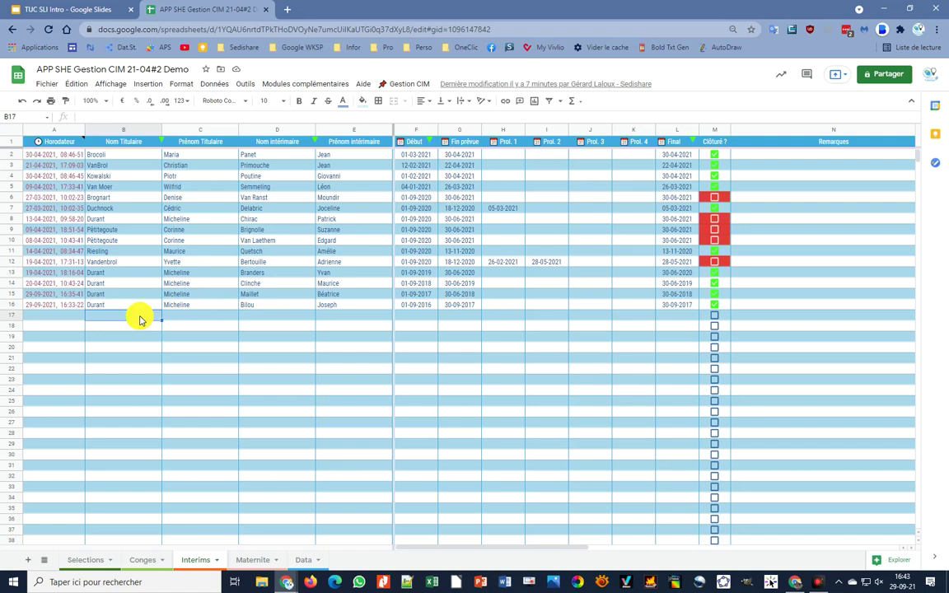
{"action": "left_click", "coordinate": [132, 317]}
{"action": "left_click", "coordinate": [129, 168]}
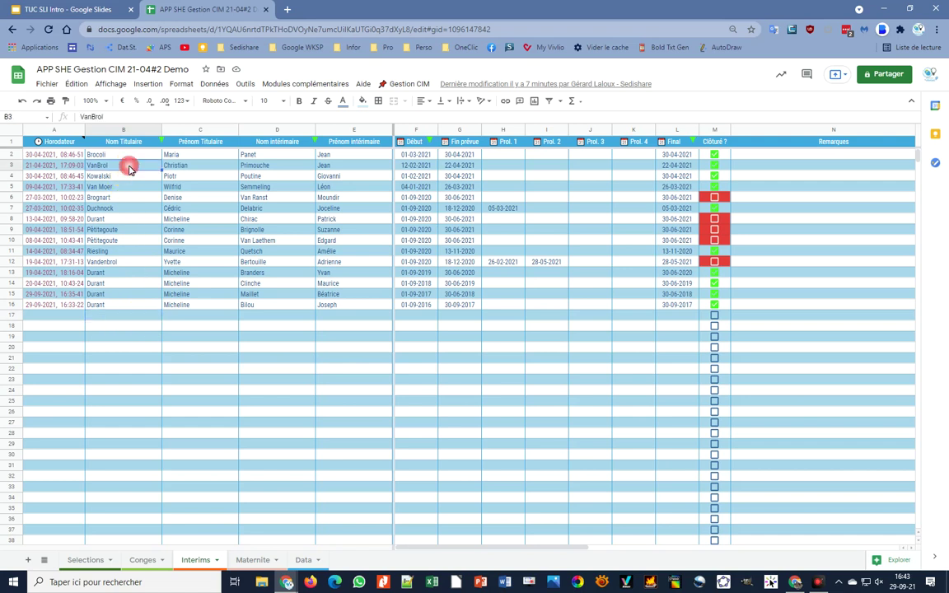
{"action": "left_click", "coordinate": [410, 85]}
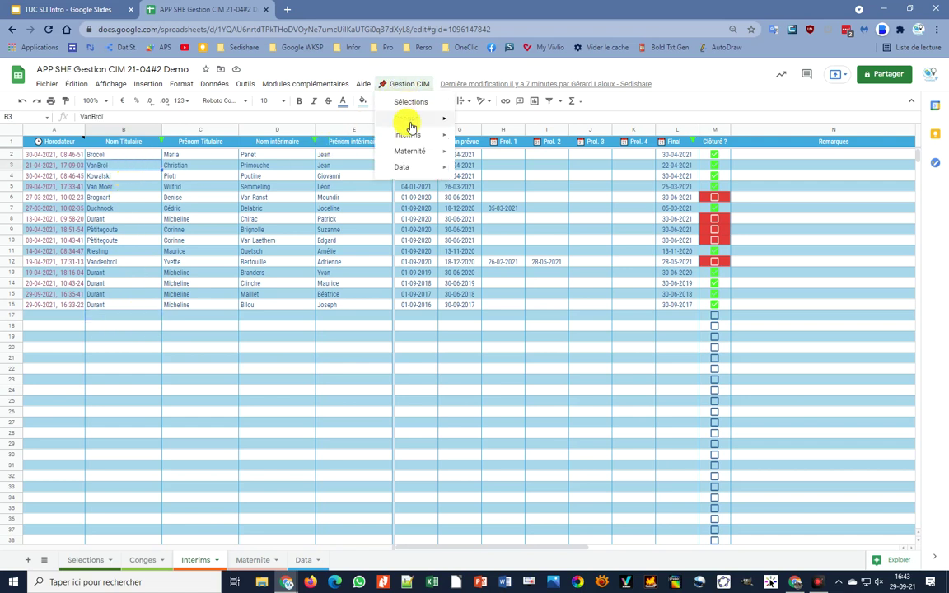
{"action": "mouse_move", "coordinate": [408, 136]}
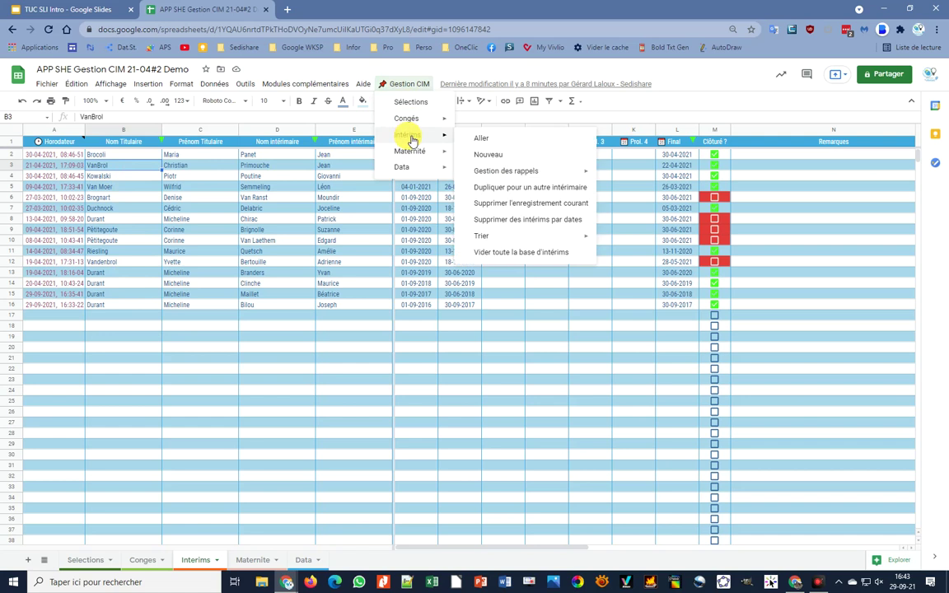
{"action": "left_click", "coordinate": [491, 155]}
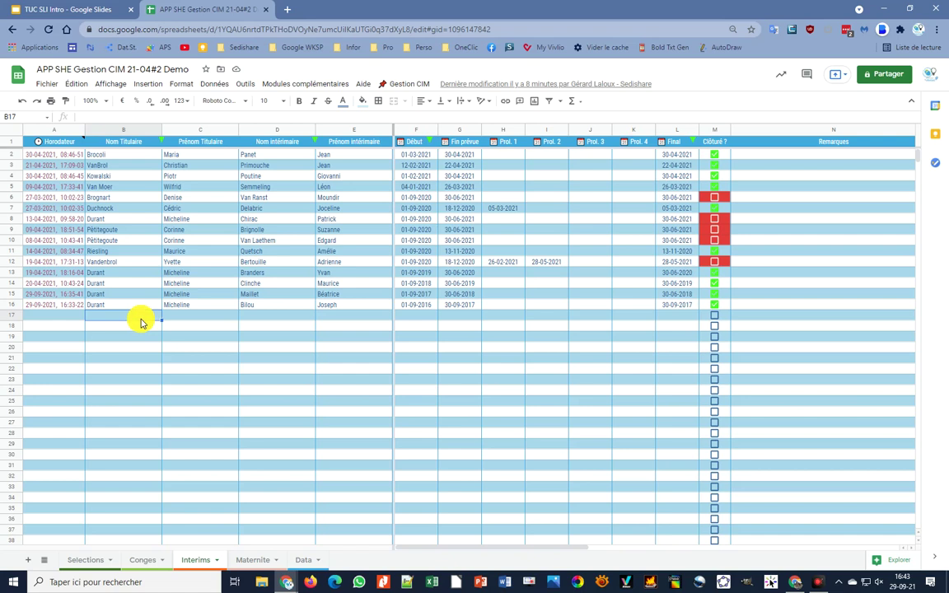
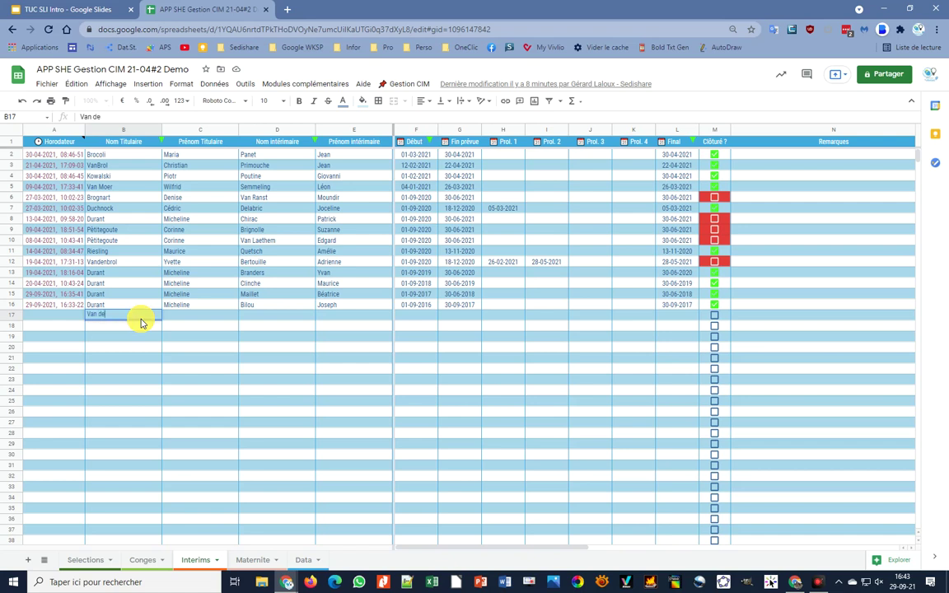
- Enter the holder's and replacement's surnames and first names, then start date 1/9/21
{"action": "key", "text": "Tab"}
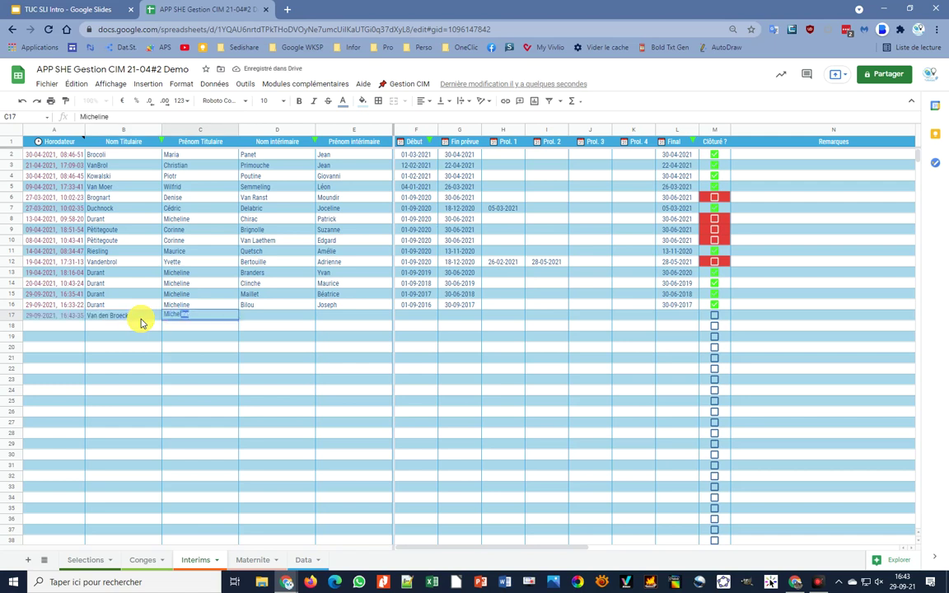
{"action": "key", "text": "Tab"}
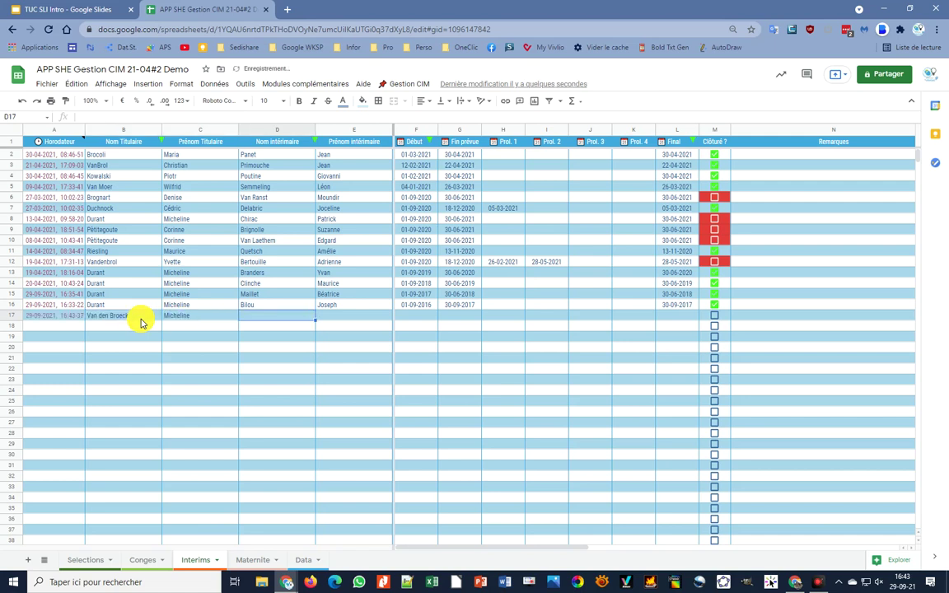
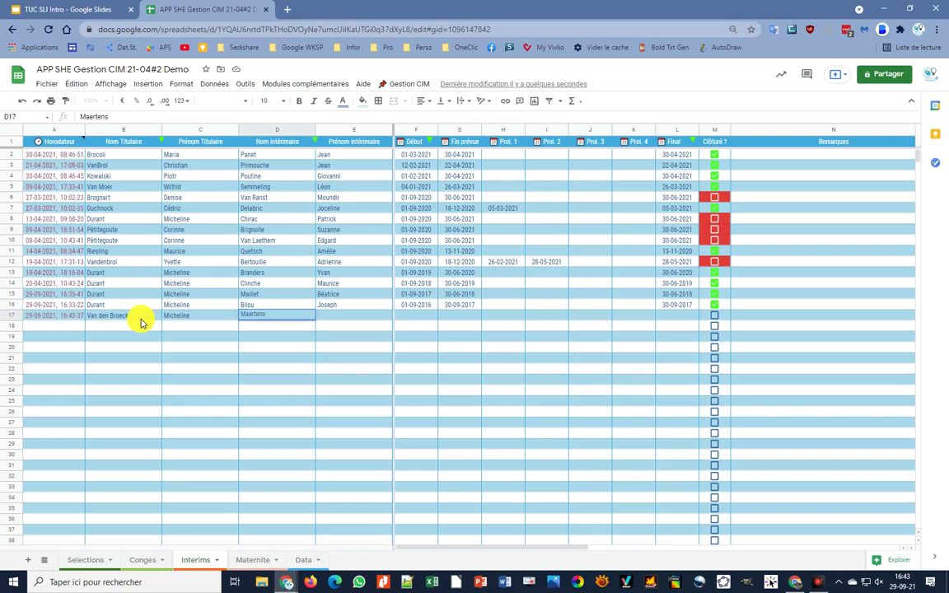
{"action": "key", "text": "Tab"}
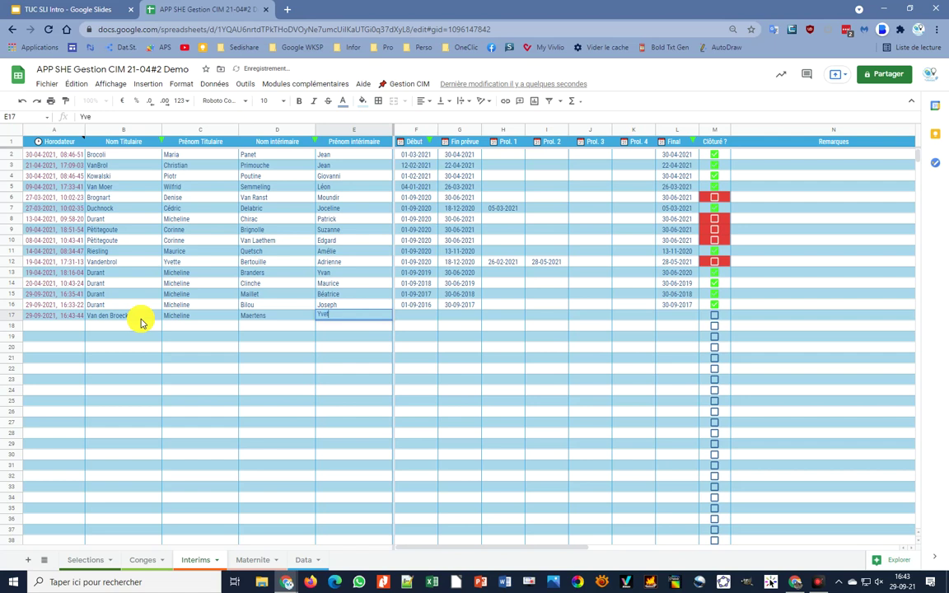
{"action": "key", "text": "Tab"}
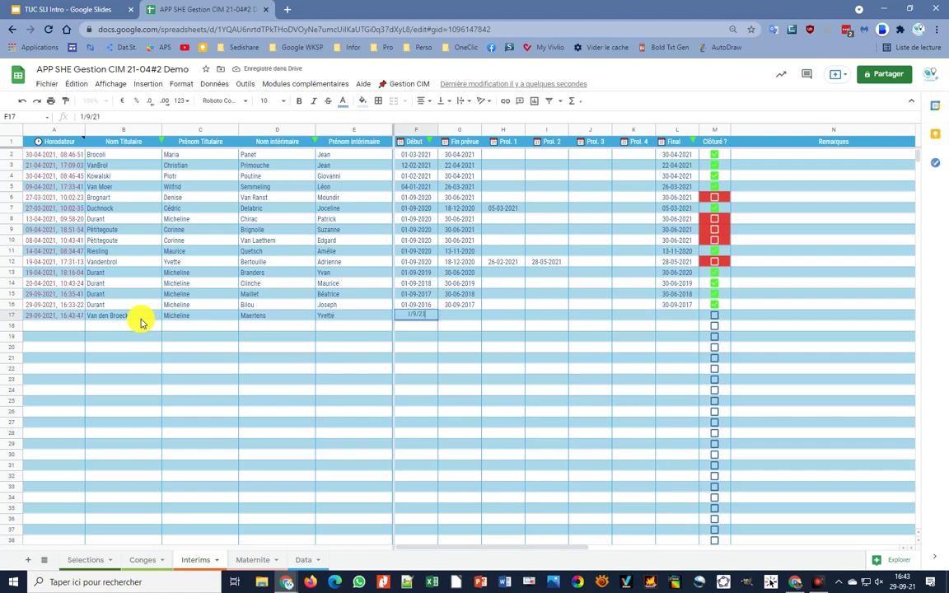
{"action": "key", "text": "Tab"}
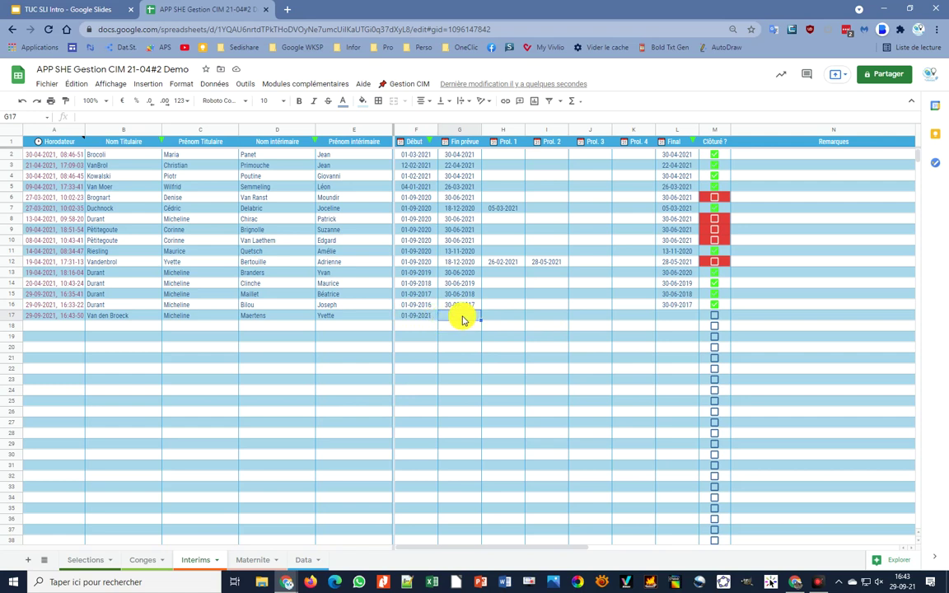
- Pick 29 October 2021 as row 17's expected end date in the date picker
{"action": "double_click", "coordinate": [460, 316]}
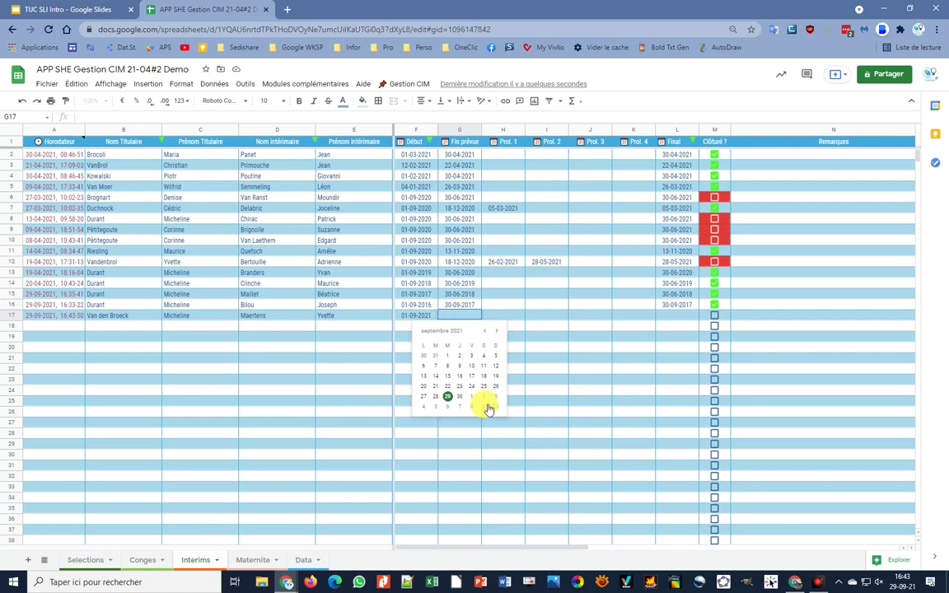
{"action": "left_click", "coordinate": [499, 332]}
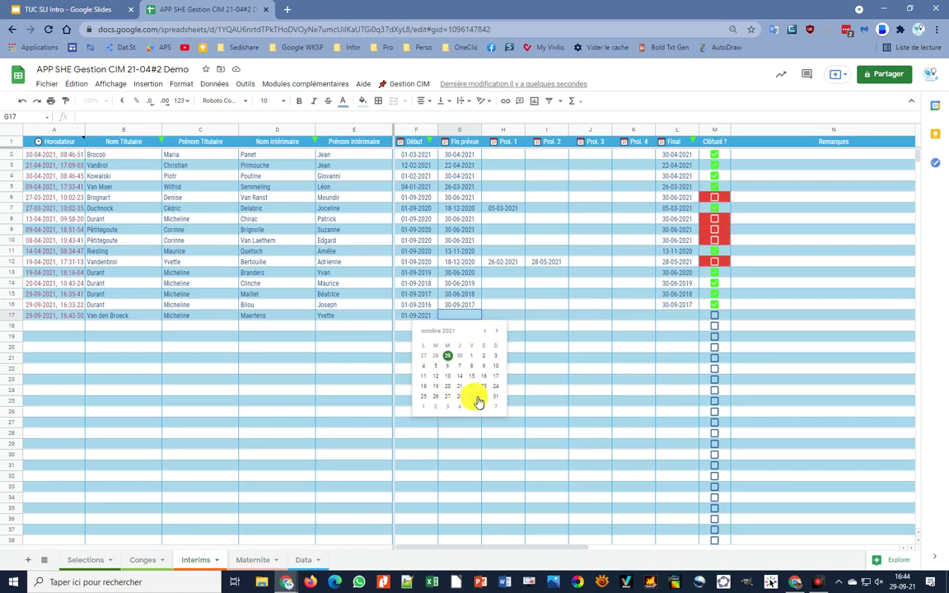
{"action": "left_click", "coordinate": [472, 397]}
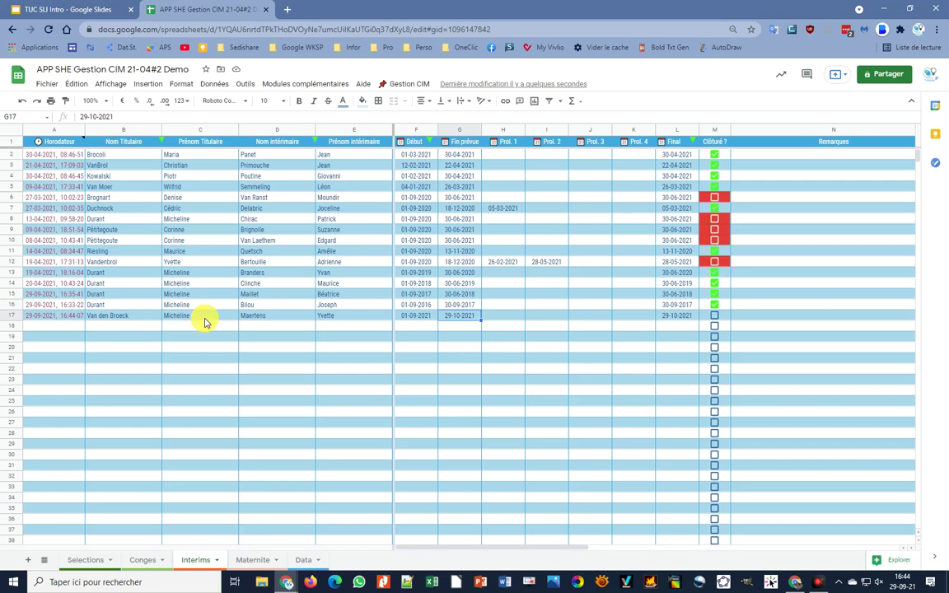
{"action": "left_click", "coordinate": [145, 319]}
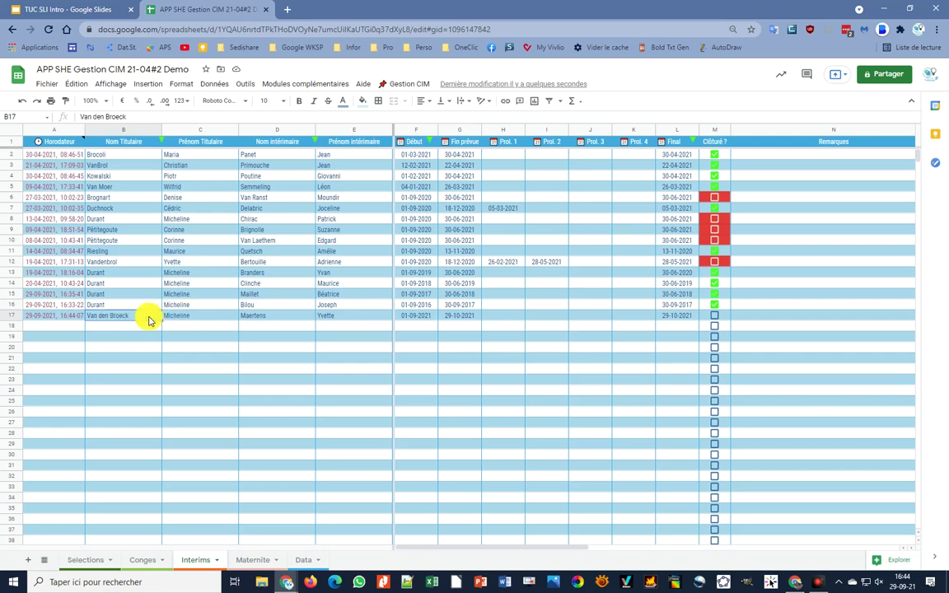
- Duplicate row 17 for another interim with 'Dupliquer pour un autre intérimaire', keeping the start date
{"action": "left_click", "coordinate": [415, 86]}
{"action": "mouse_move", "coordinate": [411, 137]}
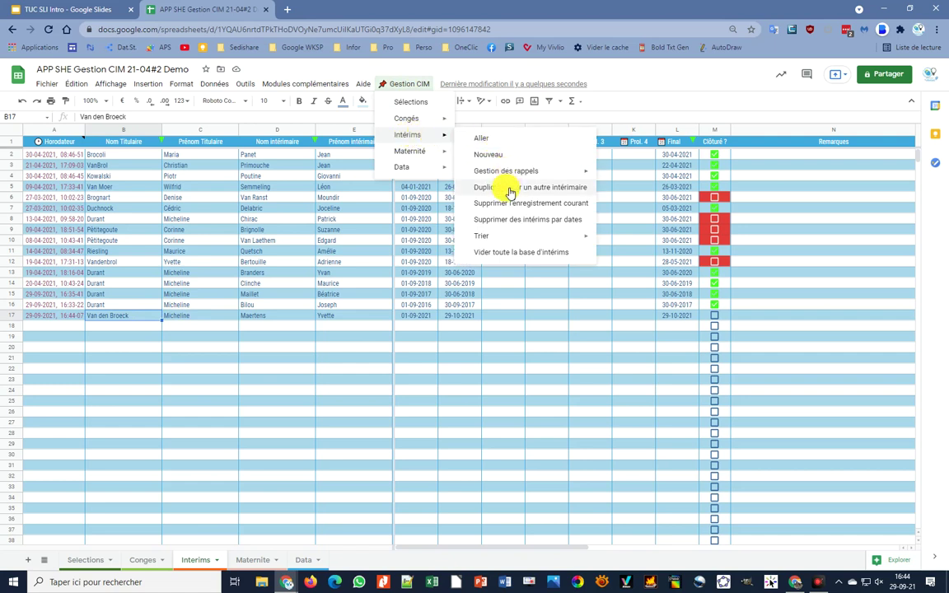
{"action": "left_click", "coordinate": [510, 193]}
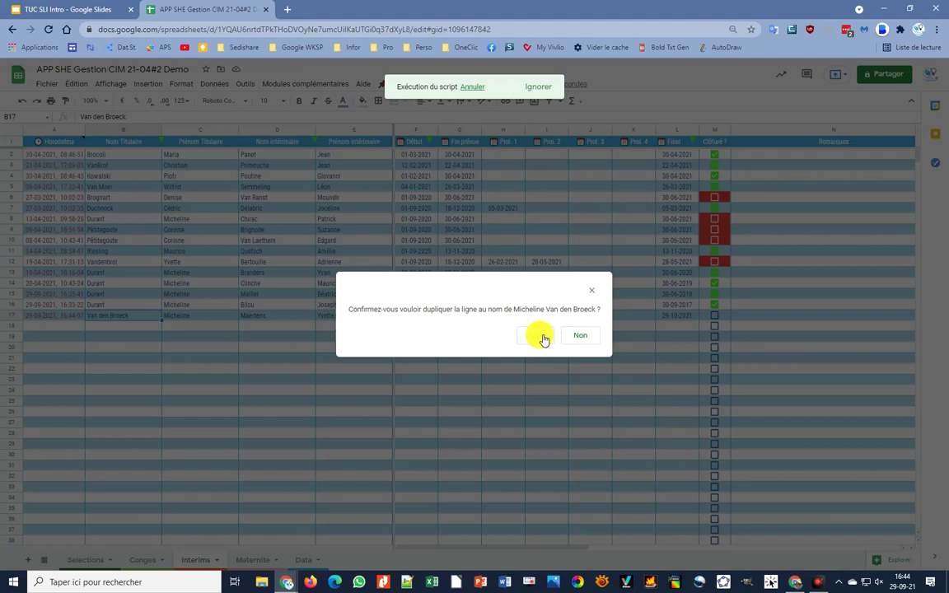
{"action": "left_click", "coordinate": [542, 336]}
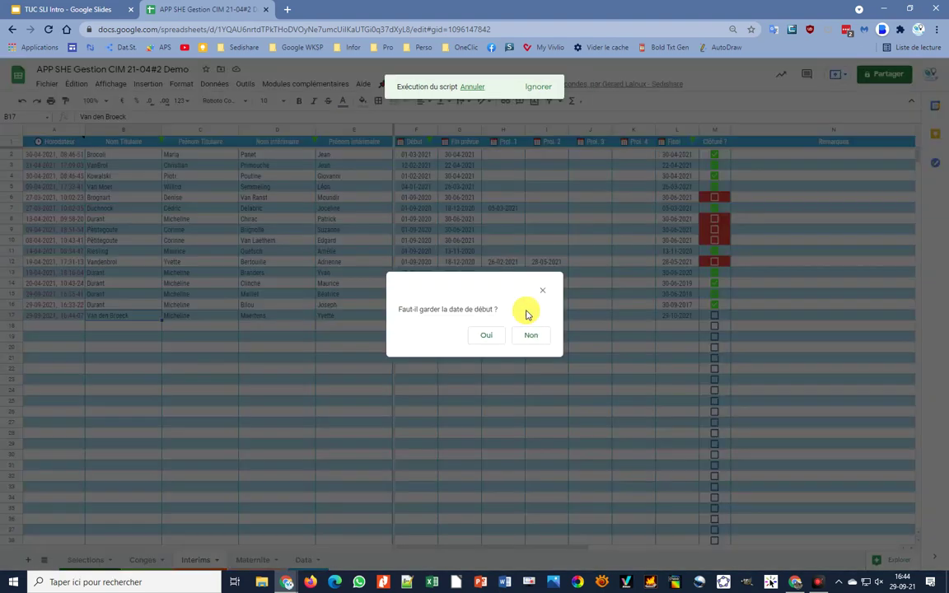
{"action": "left_click", "coordinate": [484, 336]}
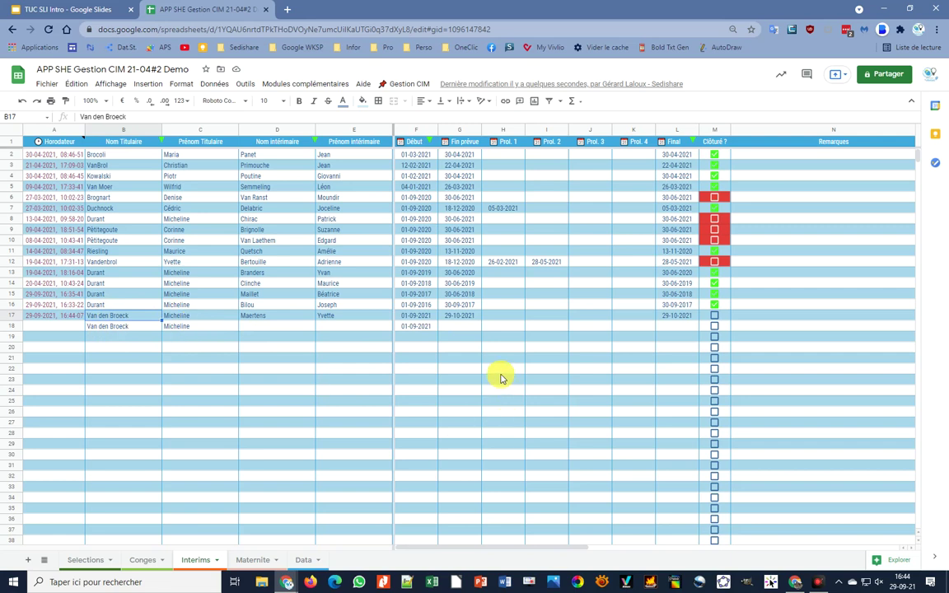
- Enter the second replacement's surname and first name in D18 and E18
{"action": "left_click", "coordinate": [310, 326]}
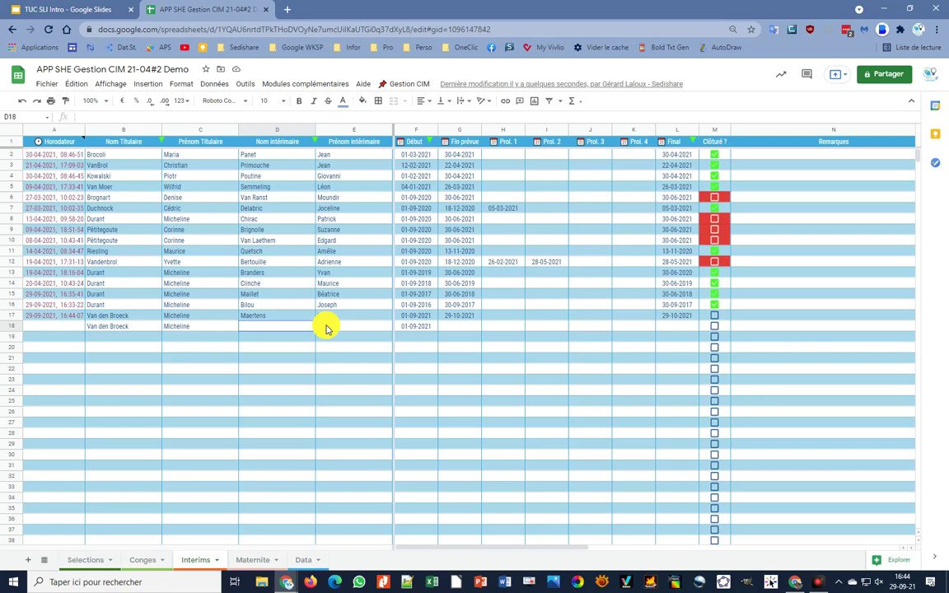
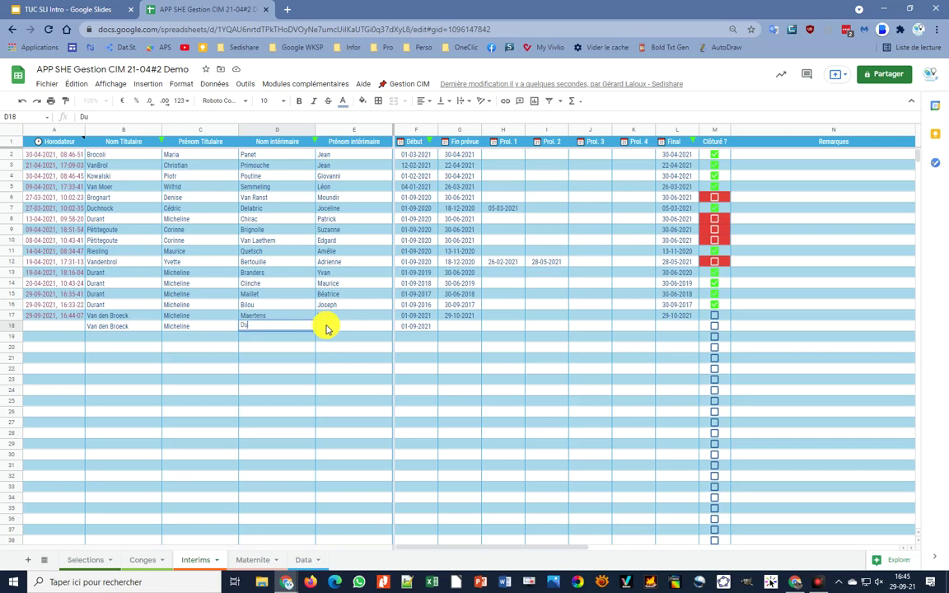
{"action": "key", "text": "Tab"}
{"action": "key", "text": "Tab"}
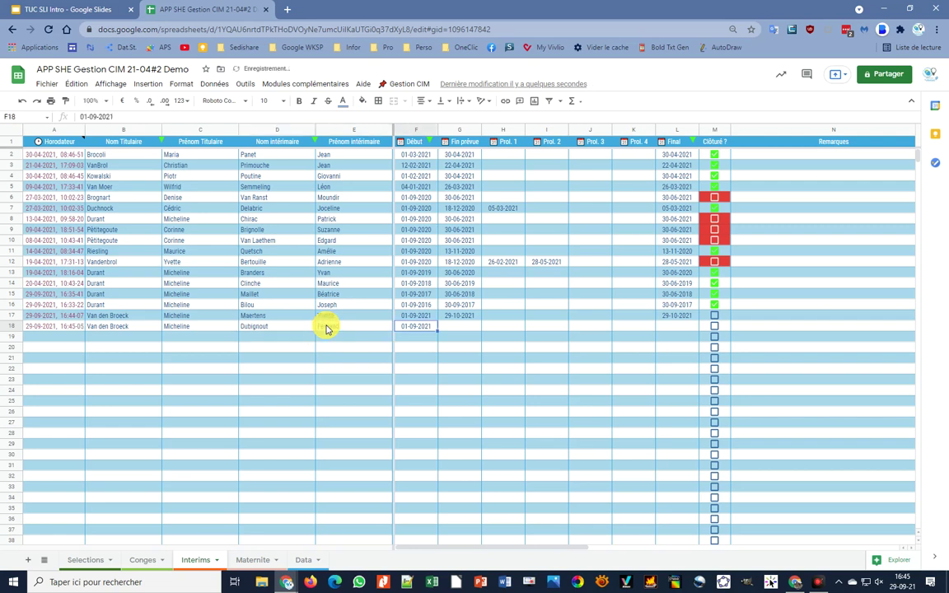
- Set row 18's expected end date to 12 November 2021
{"action": "double_click", "coordinate": [471, 327]}
{"action": "left_click", "coordinate": [496, 341]}
{"action": "left_click", "coordinate": [496, 341]}
{"action": "left_click", "coordinate": [485, 341]}
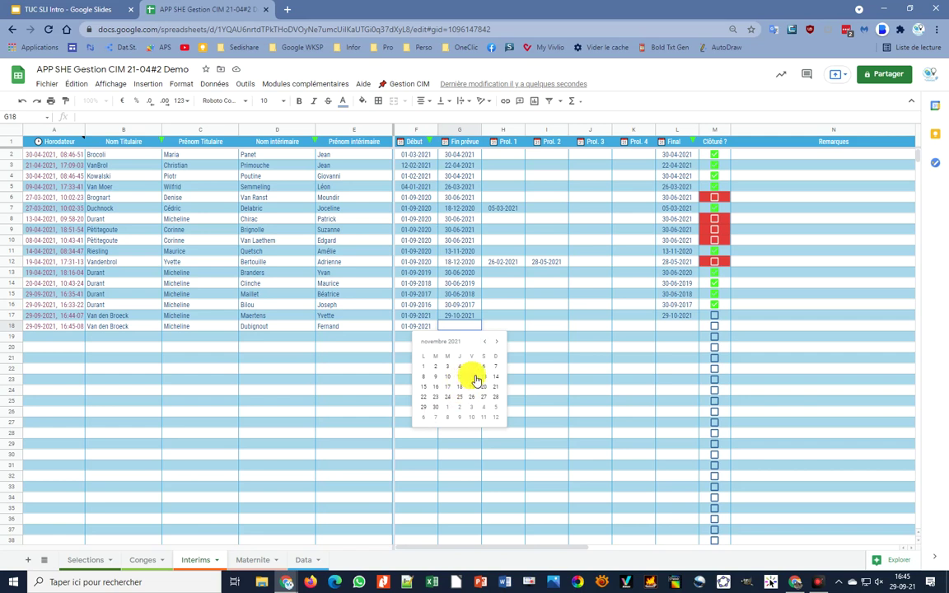
{"action": "left_click", "coordinate": [474, 377]}
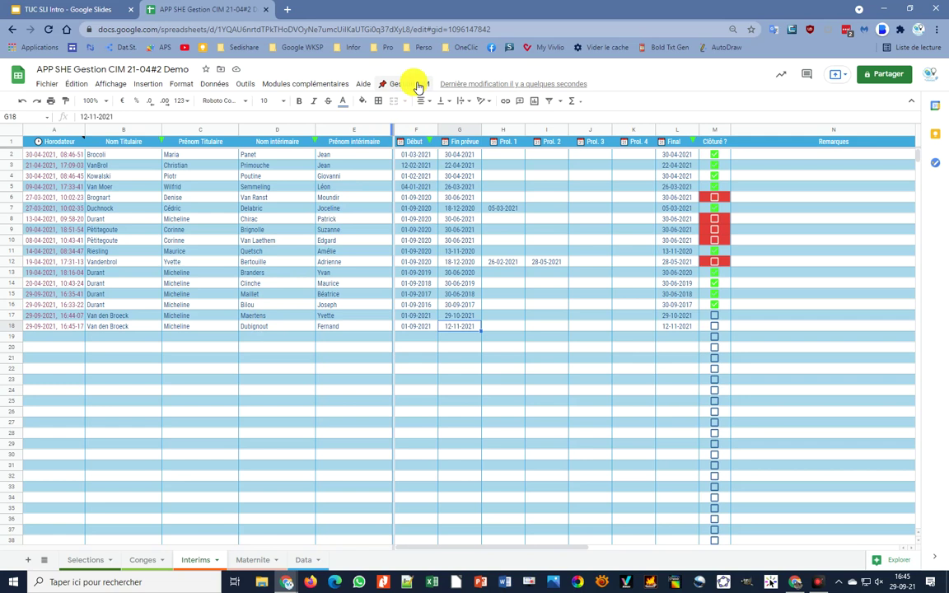
- Go to the Congés sheet via Gestion CIM and sort by Date Début, newest first
{"action": "left_click", "coordinate": [418, 87]}
{"action": "mouse_move", "coordinate": [408, 118]}
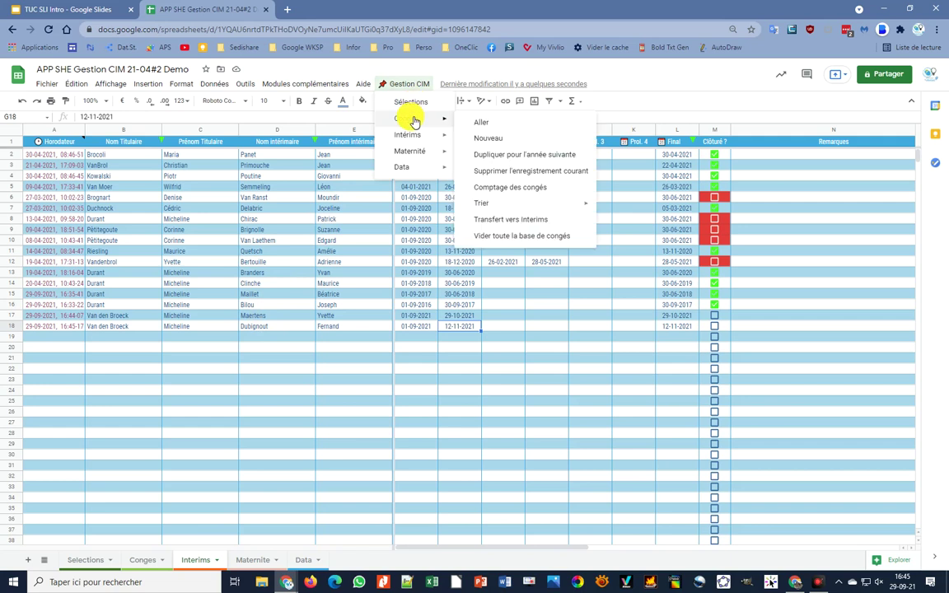
{"action": "left_click", "coordinate": [482, 123]}
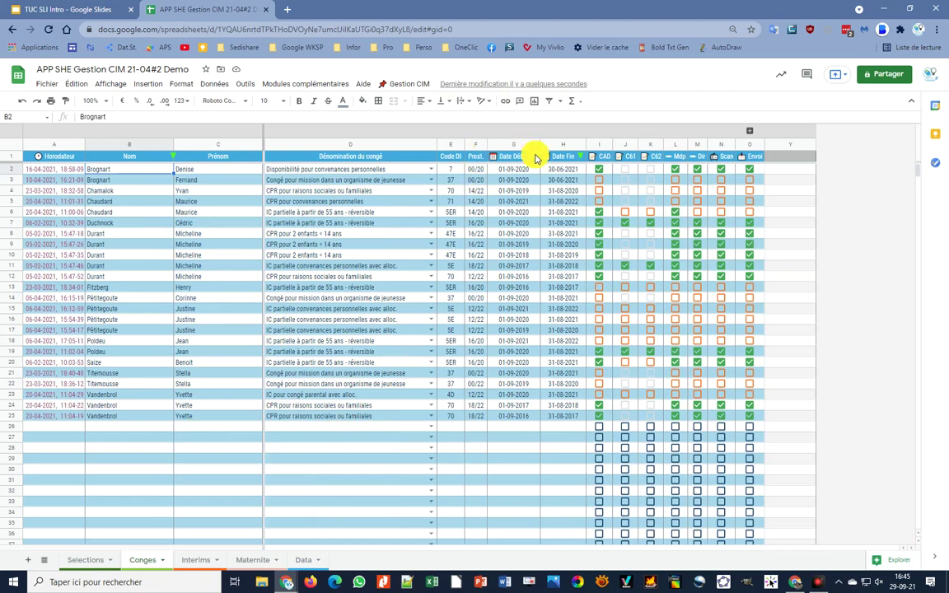
{"action": "left_click", "coordinate": [536, 156]}
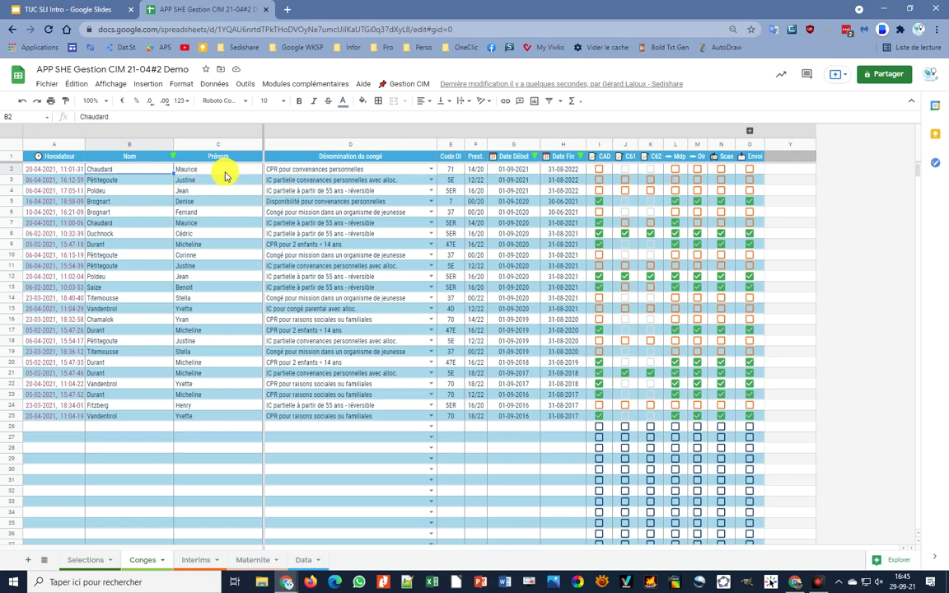
{"action": "left_click", "coordinate": [225, 171]}
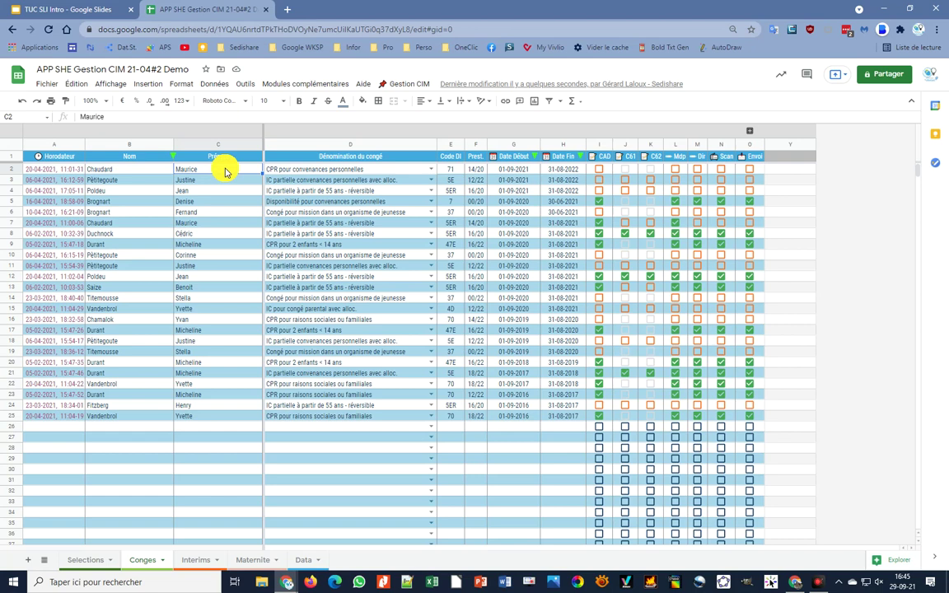
{"action": "left_click", "coordinate": [410, 85]}
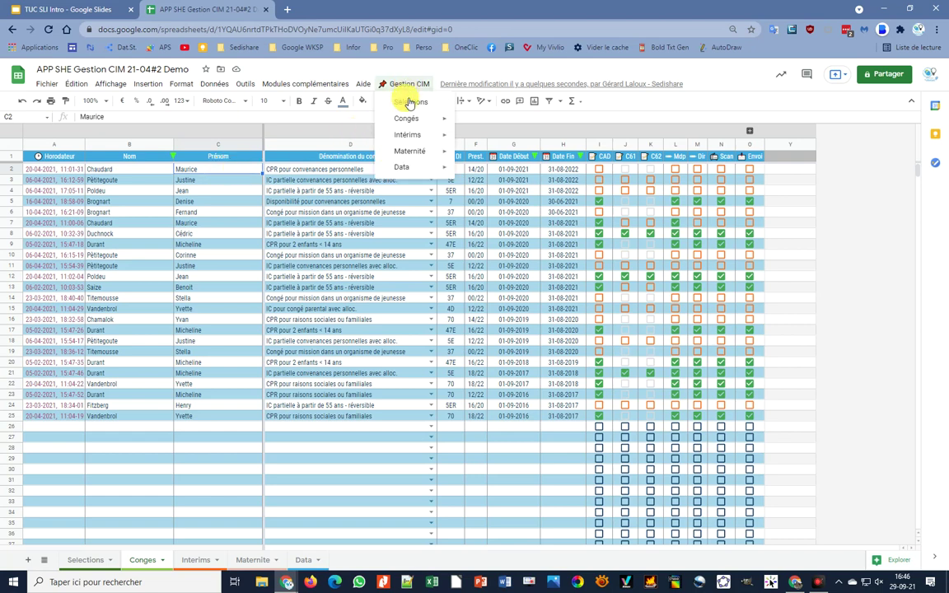
- Run Congés > Transfert vers Interims to copy the current leave record into row 19
{"action": "mouse_move", "coordinate": [409, 119]}
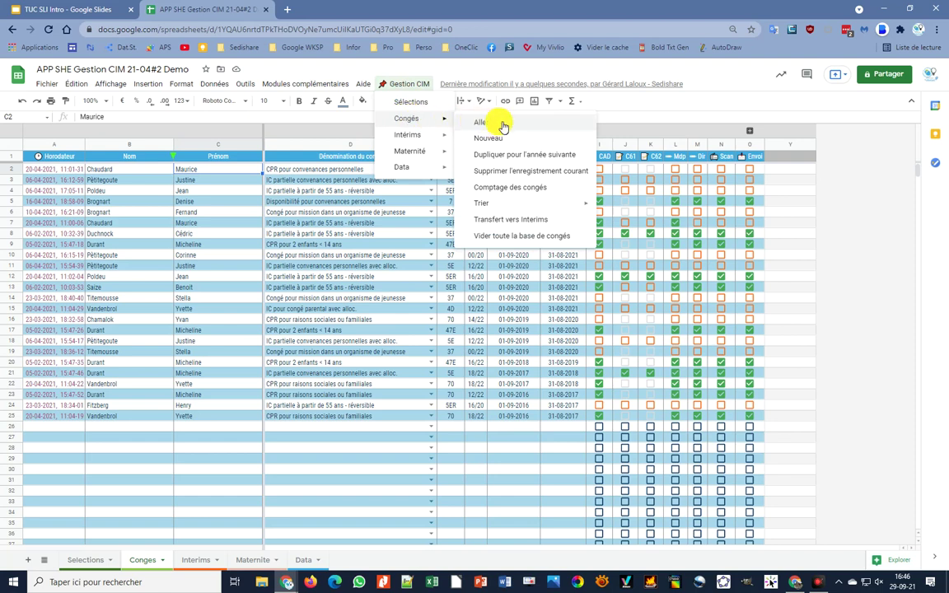
{"action": "left_click", "coordinate": [537, 223]}
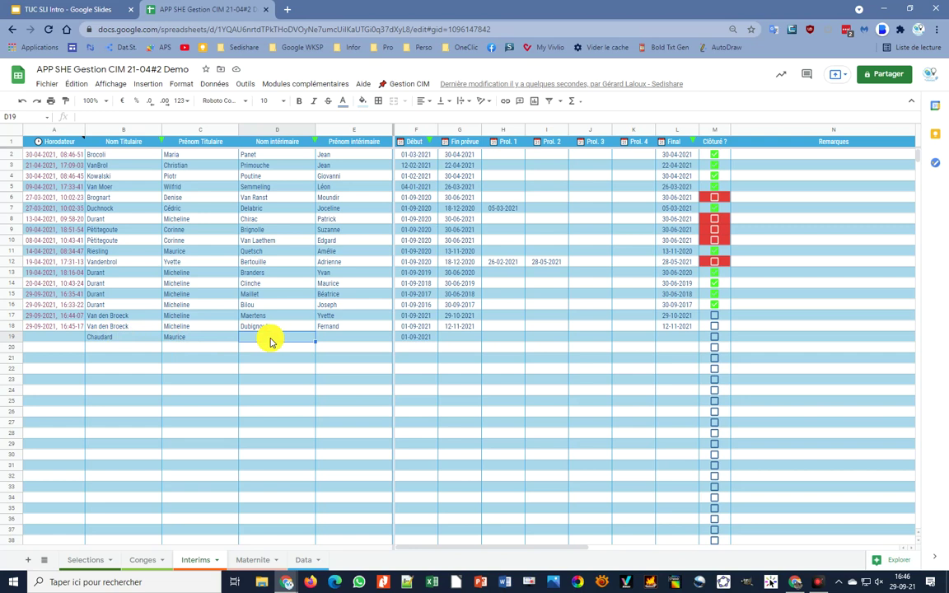
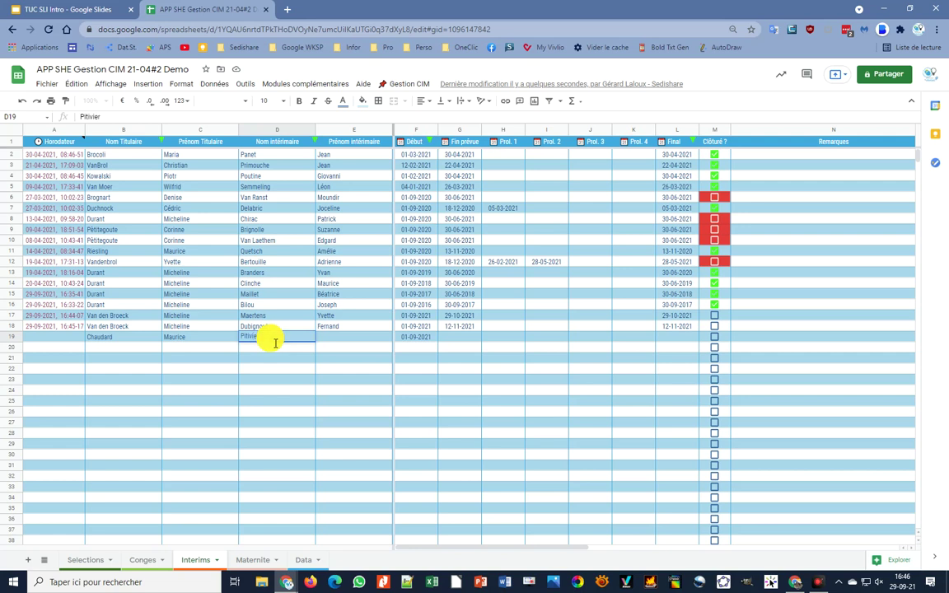
- Enter the substitute's surname and first name in D19 and E19
{"action": "key", "text": "Tab"}
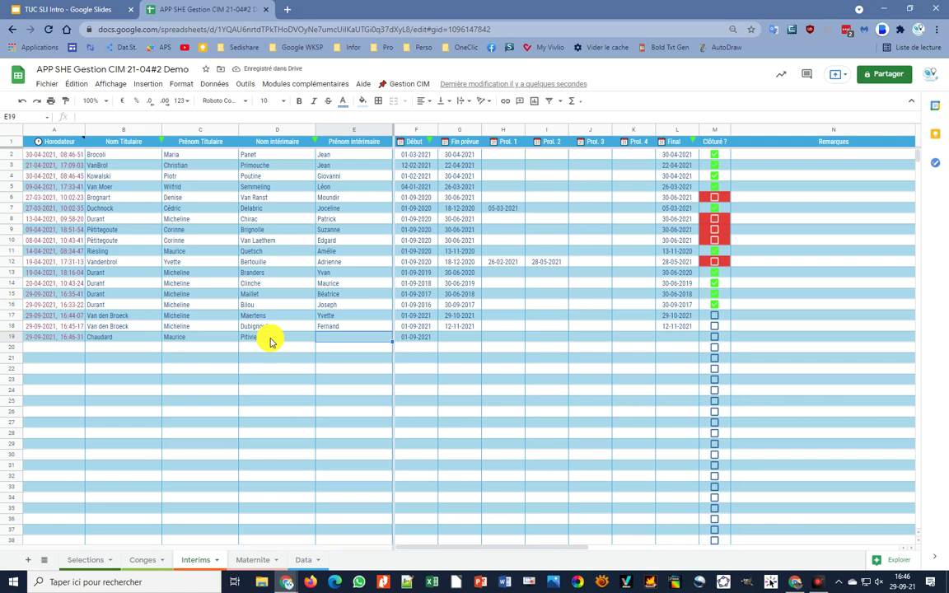
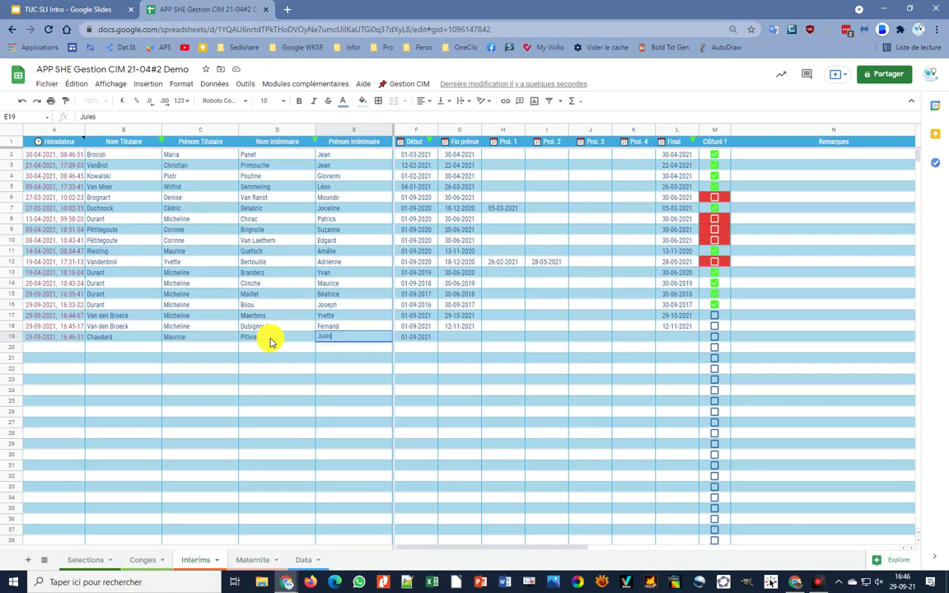
{"action": "key", "text": "Tab"}
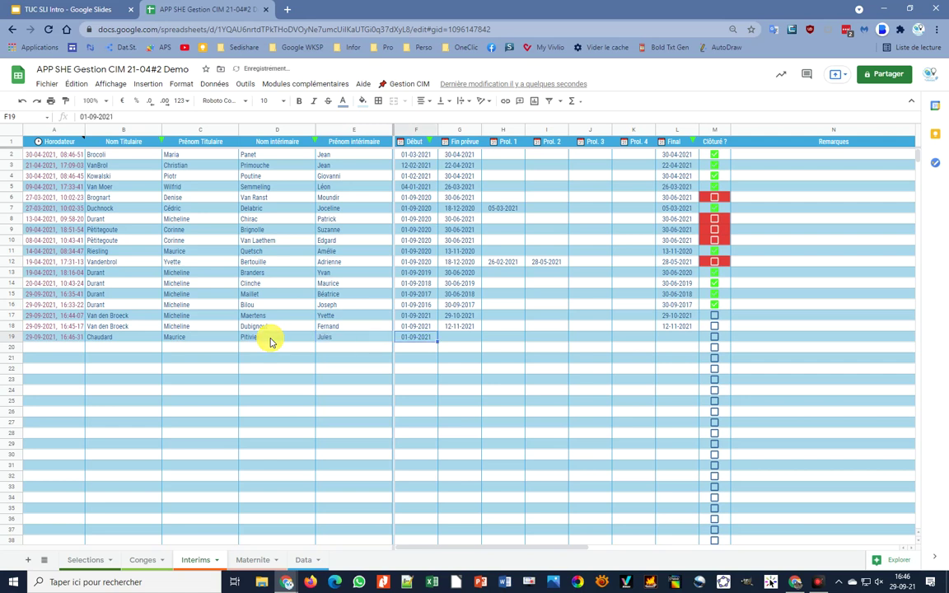
- Set G19's planned end to 28-10-2021 and H19's first extension to 24-12-2021
{"action": "double_click", "coordinate": [455, 338]}
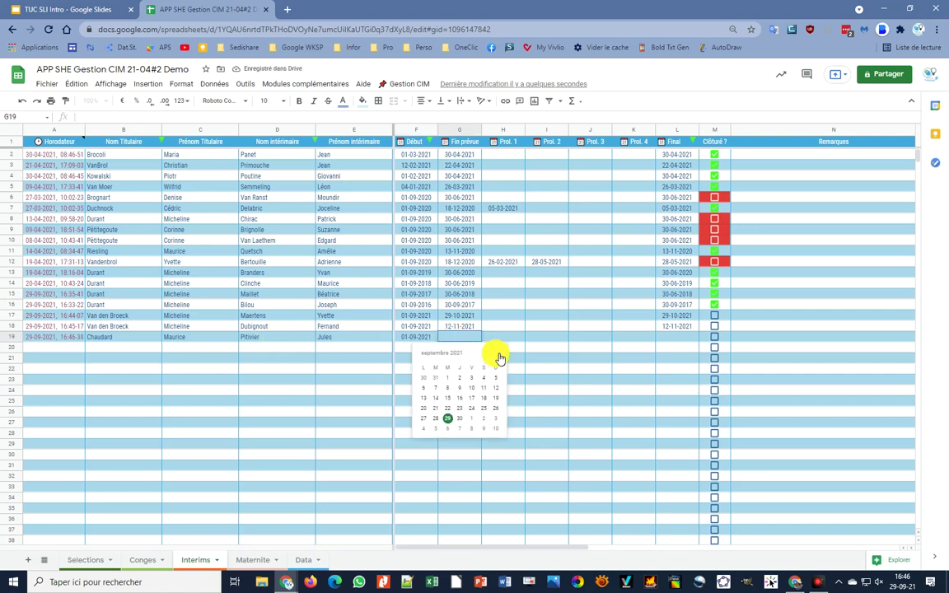
{"action": "left_click", "coordinate": [496, 354]}
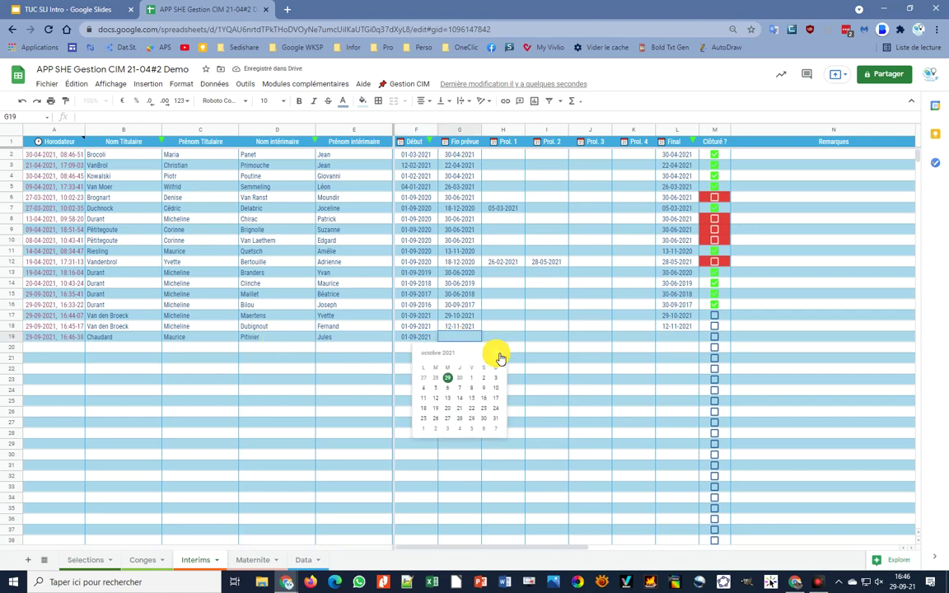
{"action": "left_click", "coordinate": [460, 418]}
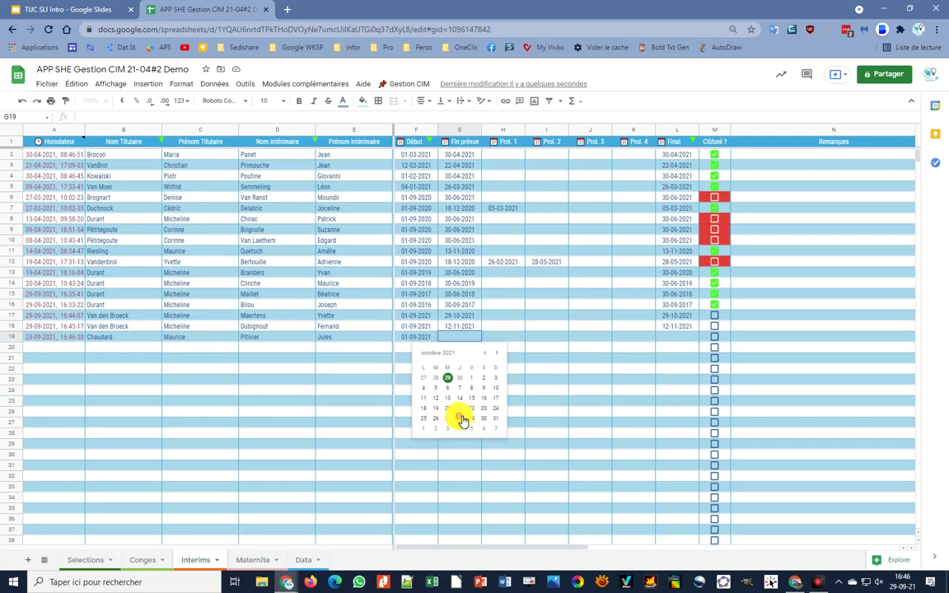
{"action": "left_click", "coordinate": [503, 342]}
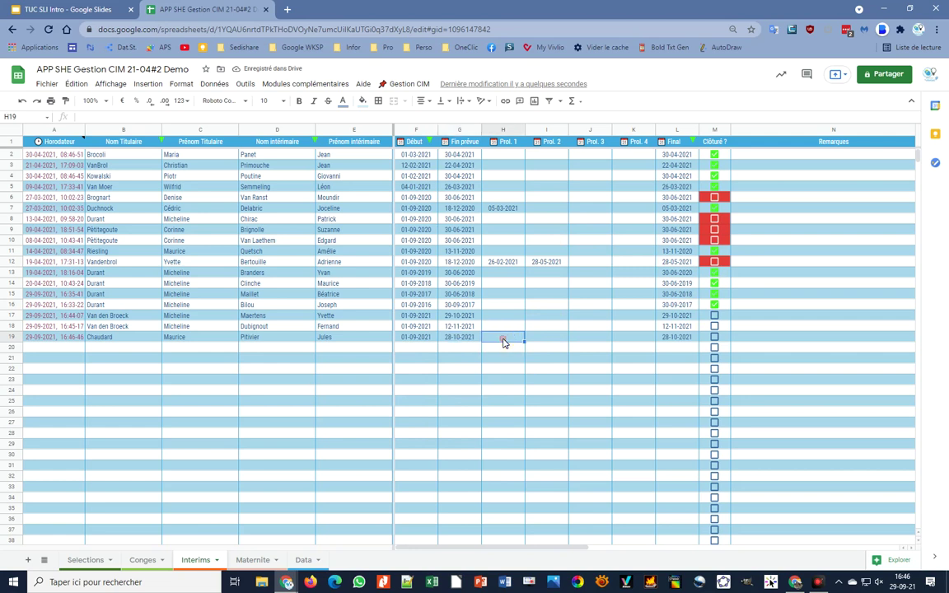
{"action": "left_click", "coordinate": [513, 339]}
{"action": "left_click", "coordinate": [513, 340]}
{"action": "left_click", "coordinate": [542, 353]}
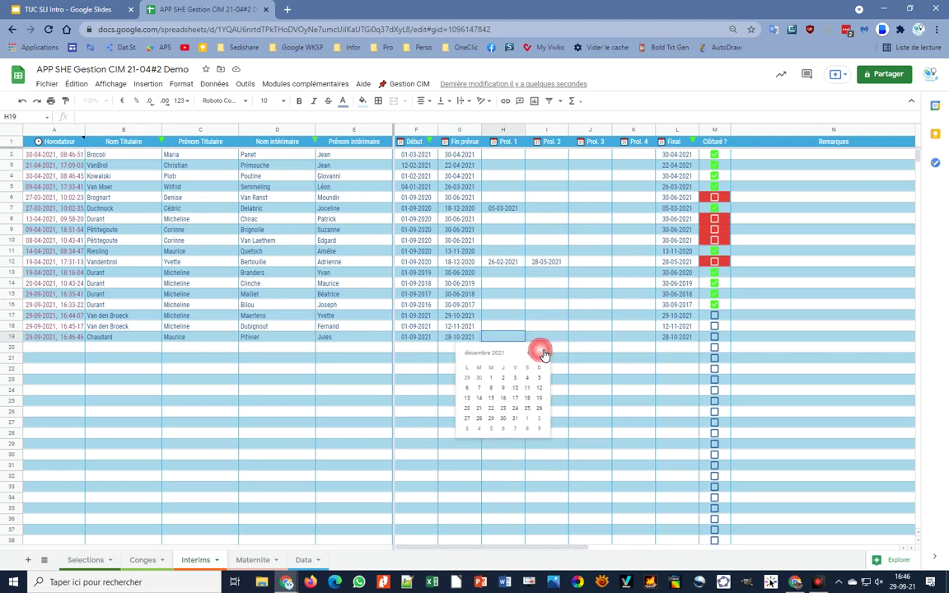
{"action": "left_click", "coordinate": [514, 408]}
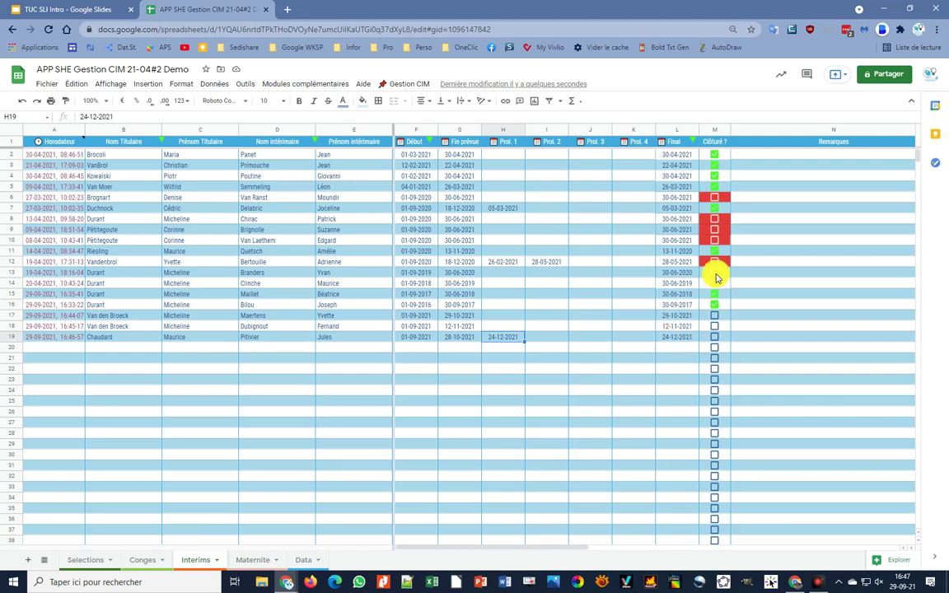
{"action": "left_click", "coordinate": [713, 308]}
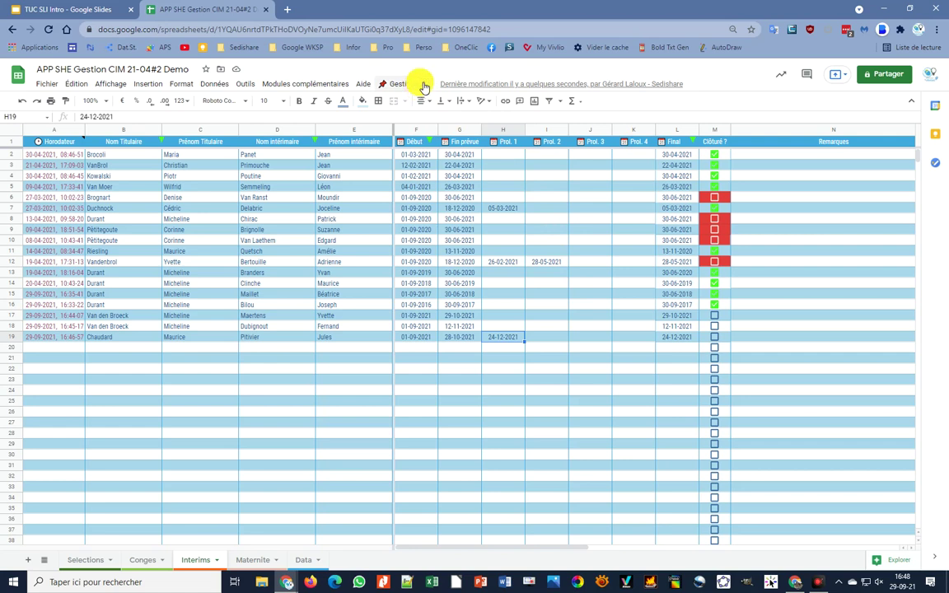
- Choose 'Email pour les rappels d'échéance' and type the reminder recipient's e-mail address
{"action": "left_click", "coordinate": [408, 87]}
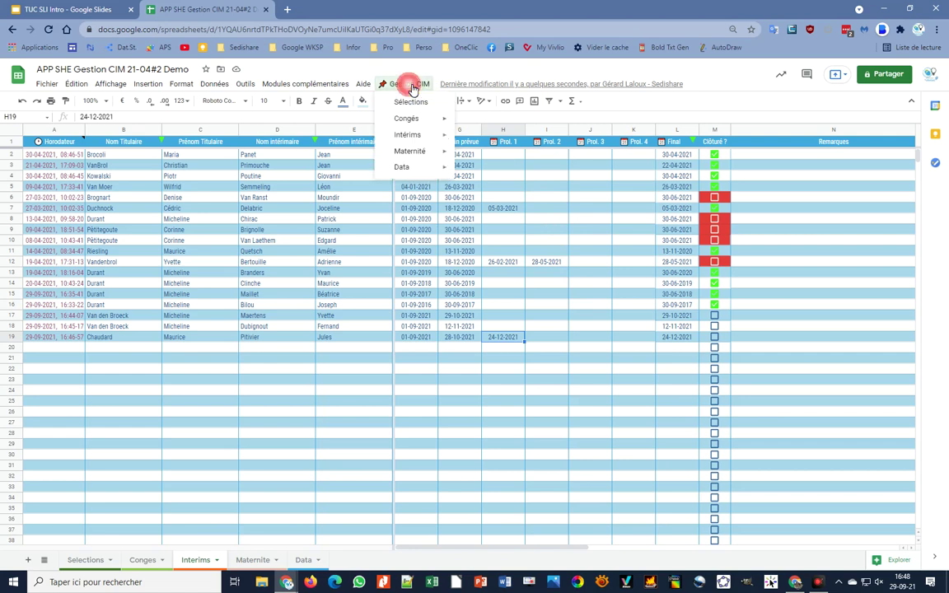
{"action": "mouse_move", "coordinate": [415, 138]}
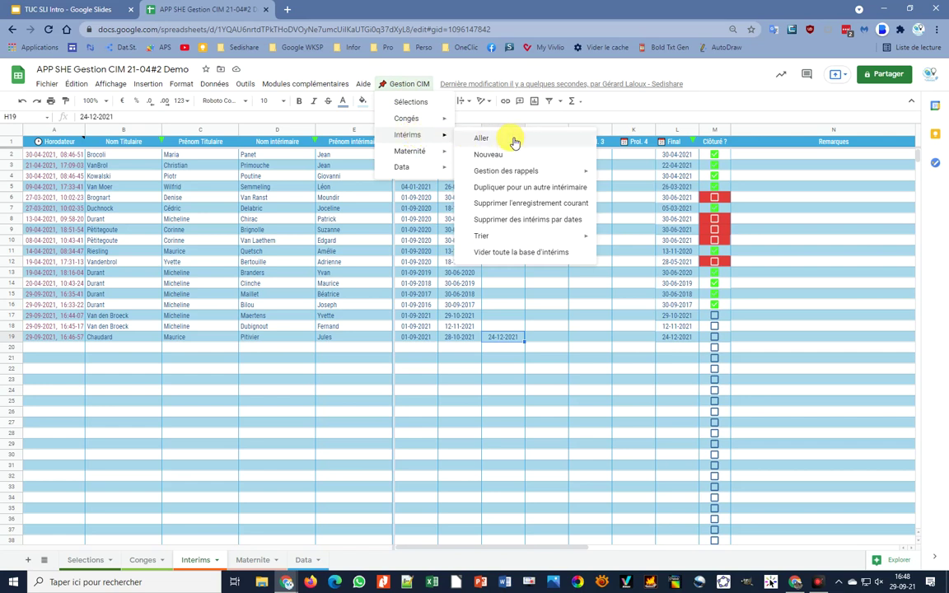
{"action": "mouse_move", "coordinate": [499, 175]}
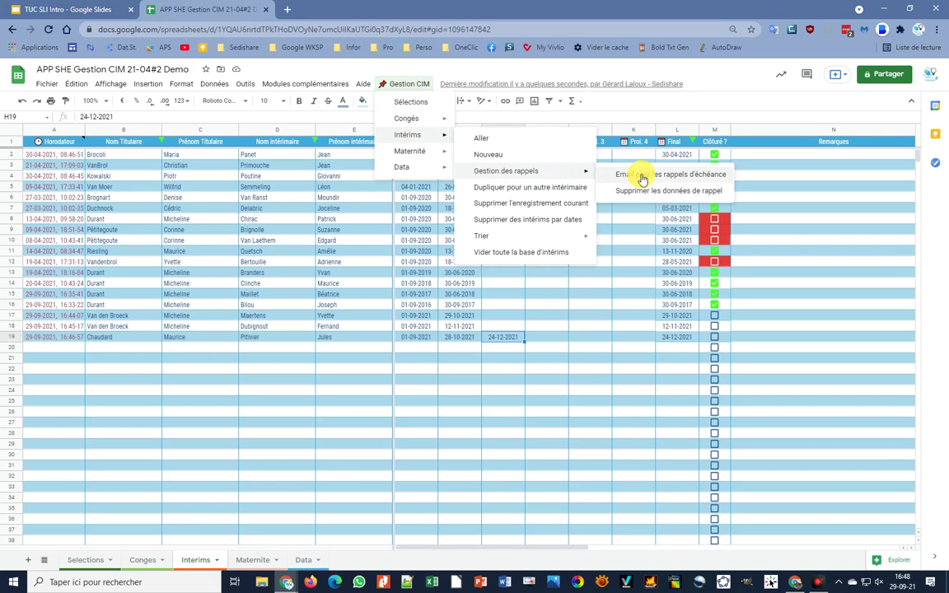
{"action": "left_click", "coordinate": [646, 179]}
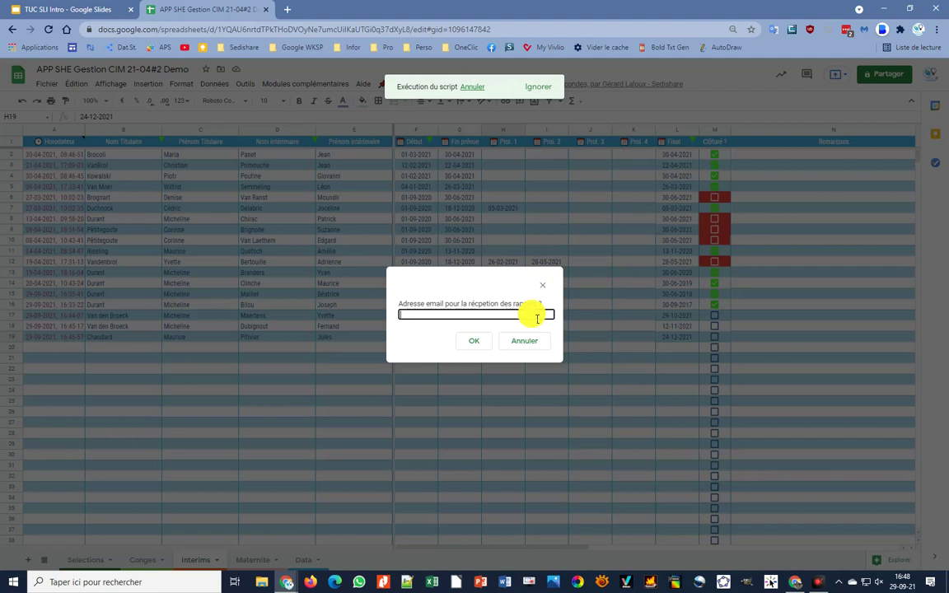
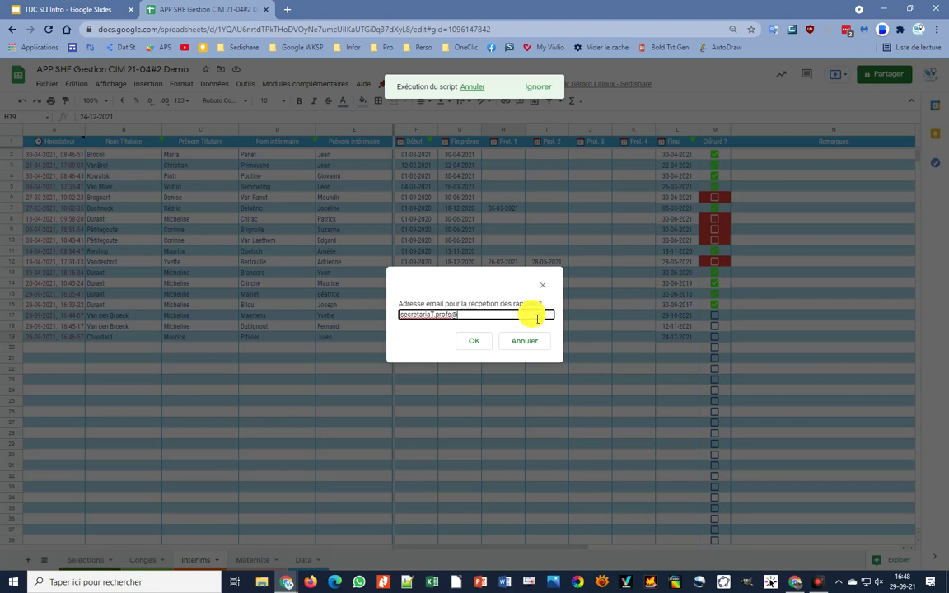
- Confirm the reminder e-mail address, then enter and confirm the sender's first name
{"action": "left_click", "coordinate": [478, 343]}
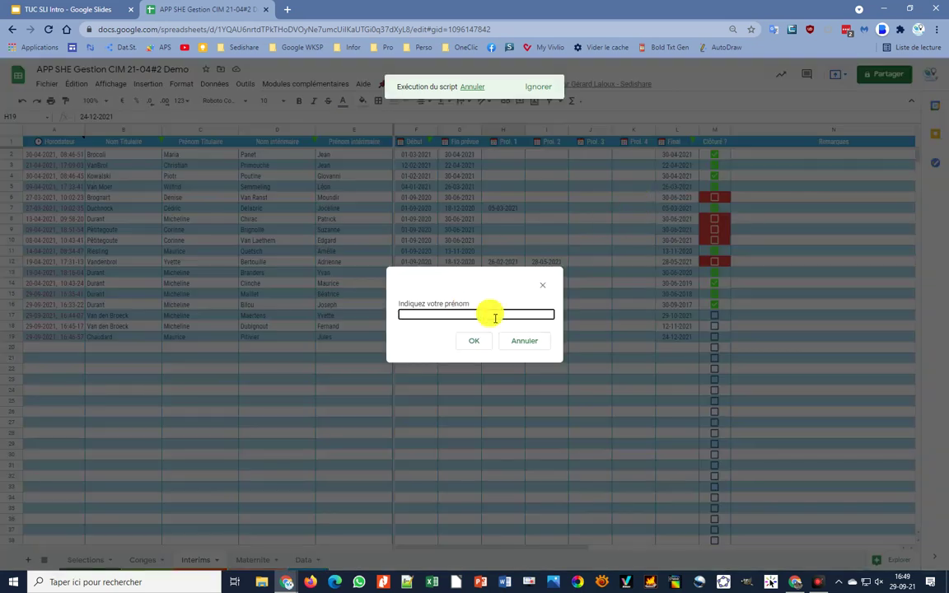
{"action": "type", "text": "Amélie"}
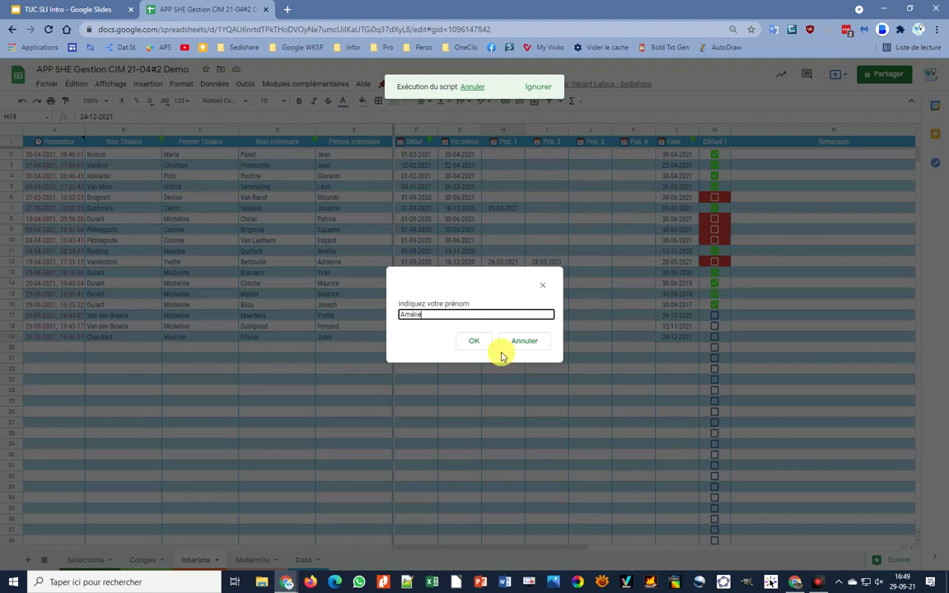
{"action": "left_click", "coordinate": [482, 346]}
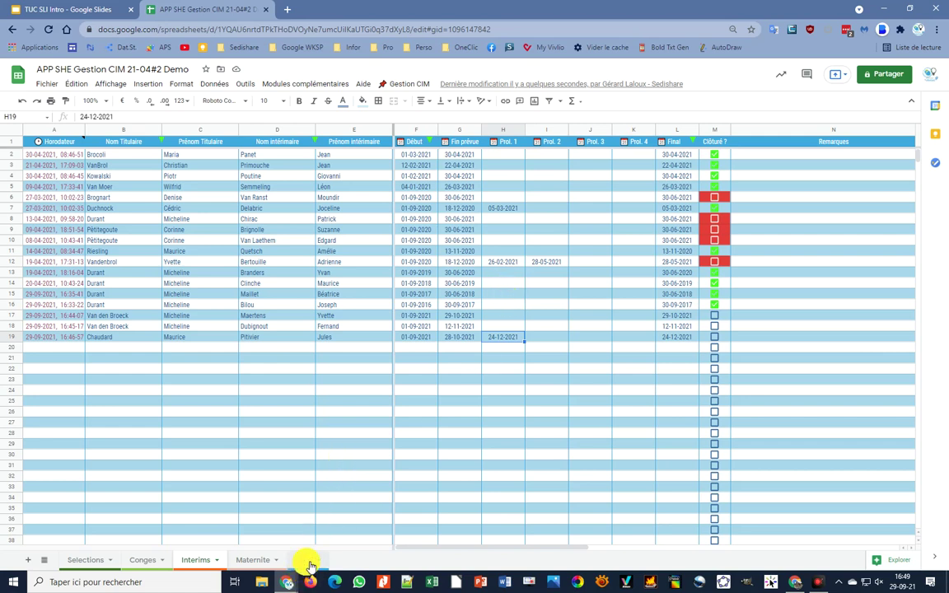
{"action": "left_click", "coordinate": [306, 560]}
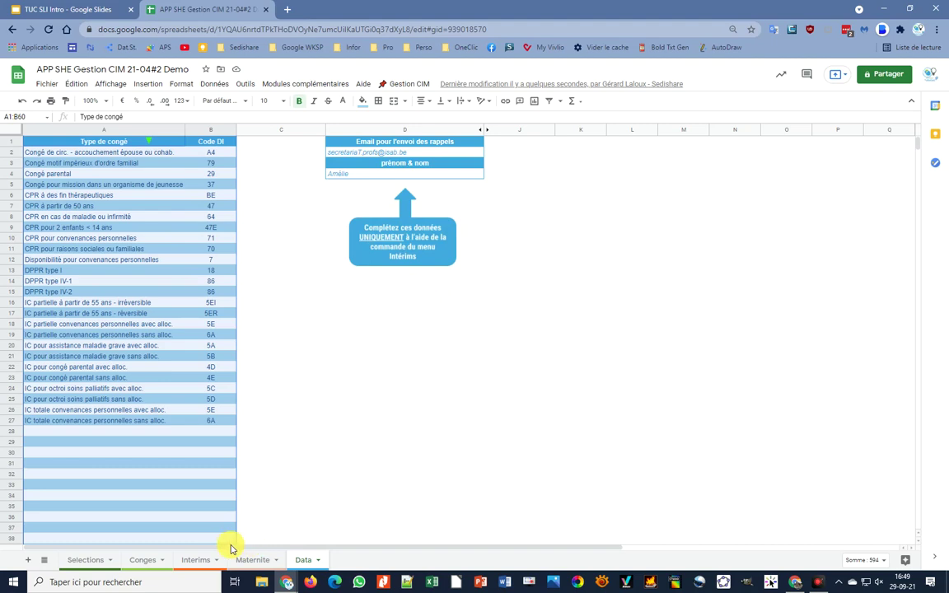
{"action": "left_click", "coordinate": [196, 560]}
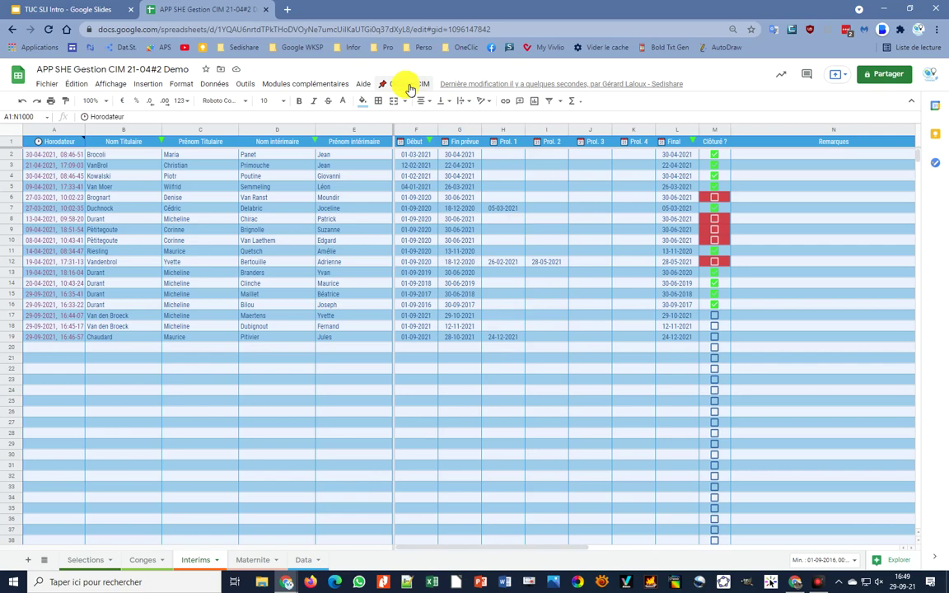
- Run Gestion des rappels > Supprimer les données de rappel and confirm with Oui
{"action": "left_click", "coordinate": [404, 85]}
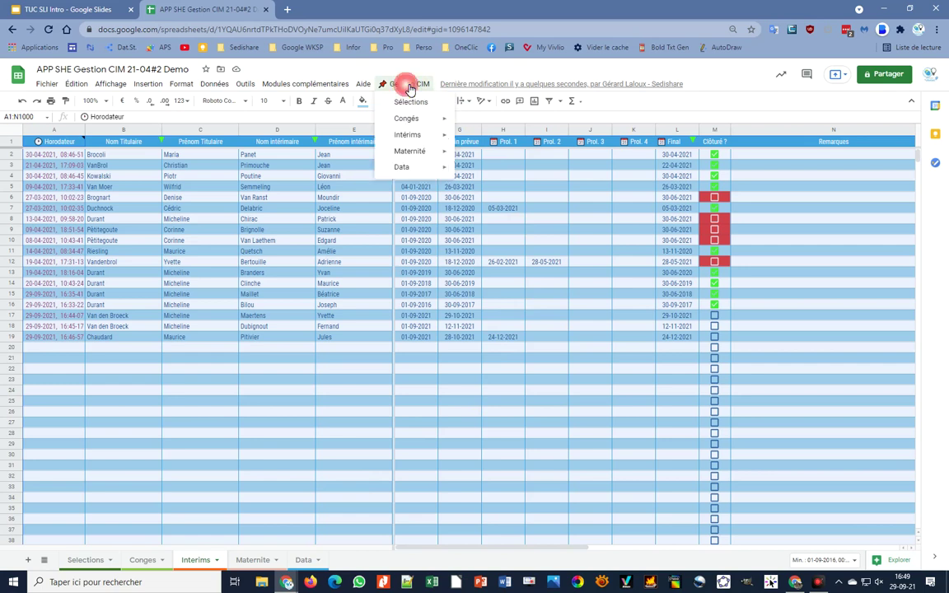
{"action": "mouse_move", "coordinate": [417, 138]}
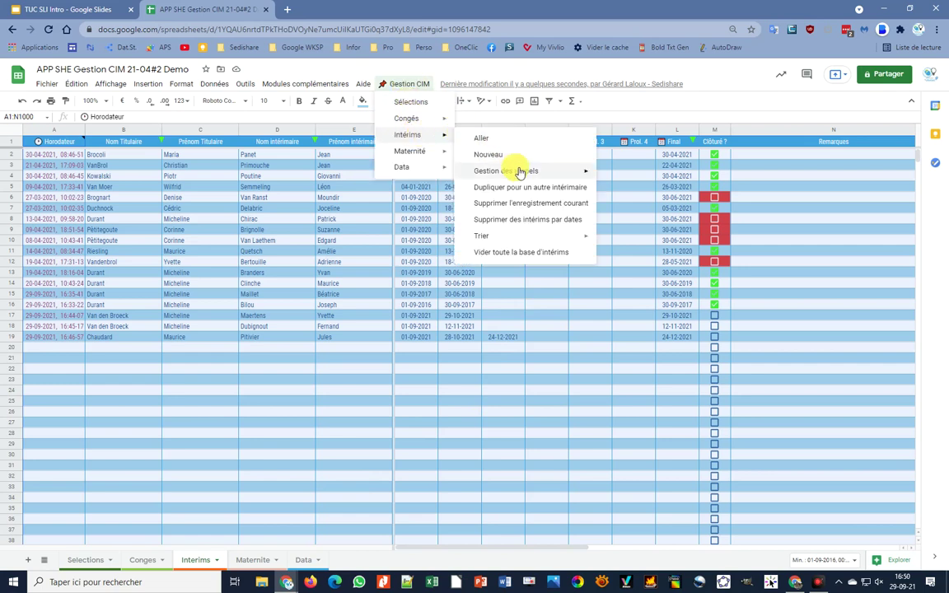
{"action": "mouse_move", "coordinate": [515, 170]}
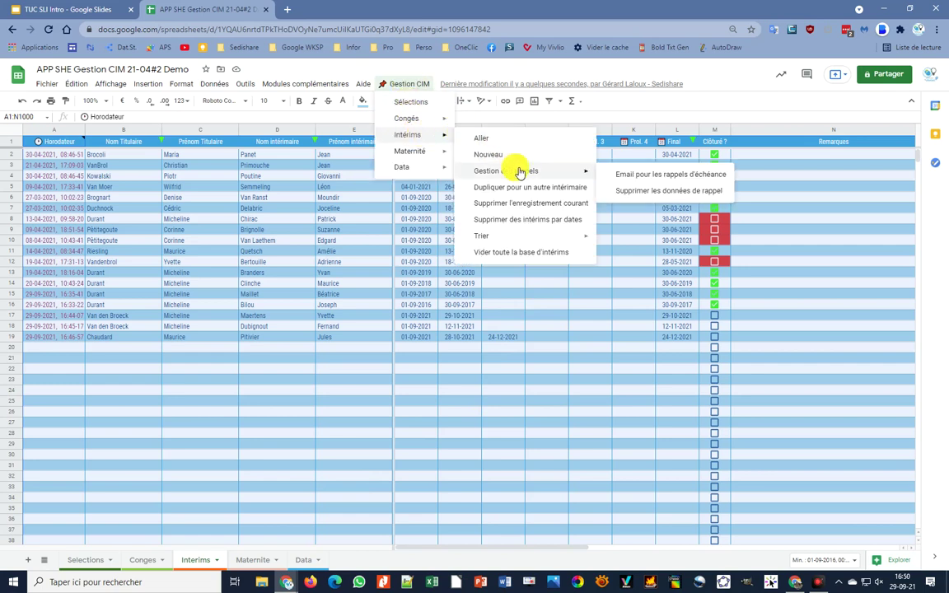
{"action": "left_click", "coordinate": [651, 195]}
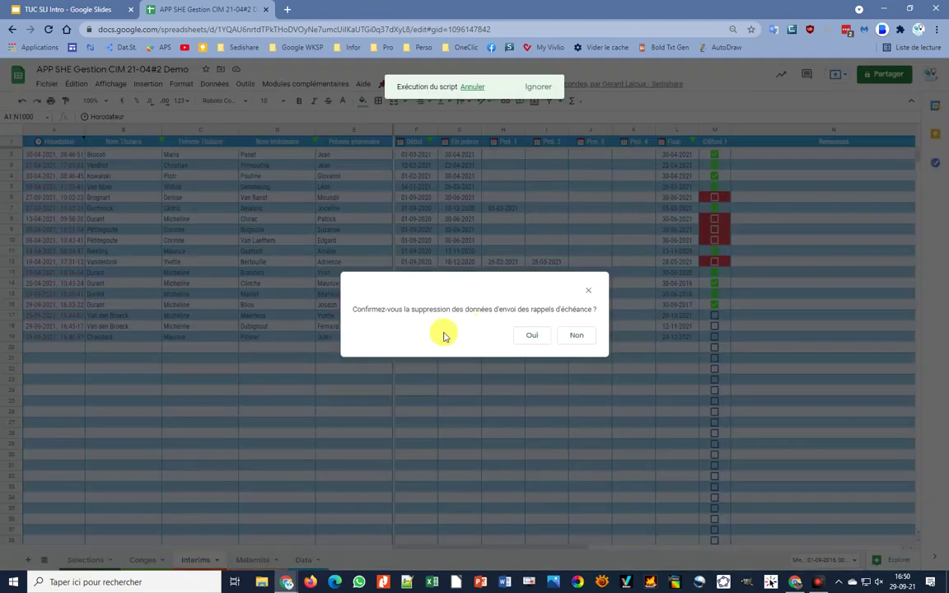
{"action": "left_click", "coordinate": [542, 340]}
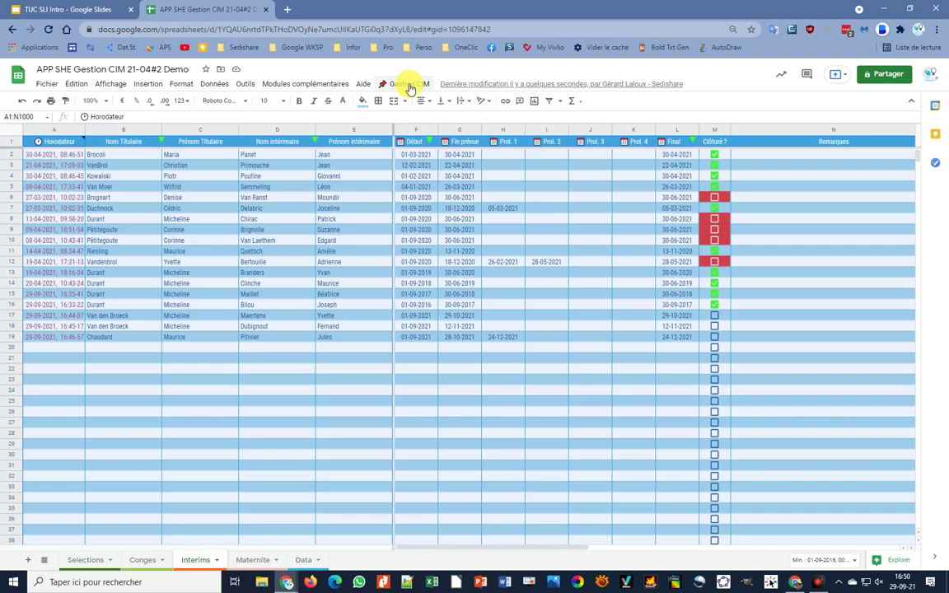
- Delete the current interim record, answering Oui, then Non to keep the holder's four other records
{"action": "left_click", "coordinate": [410, 84]}
{"action": "mouse_move", "coordinate": [416, 137]}
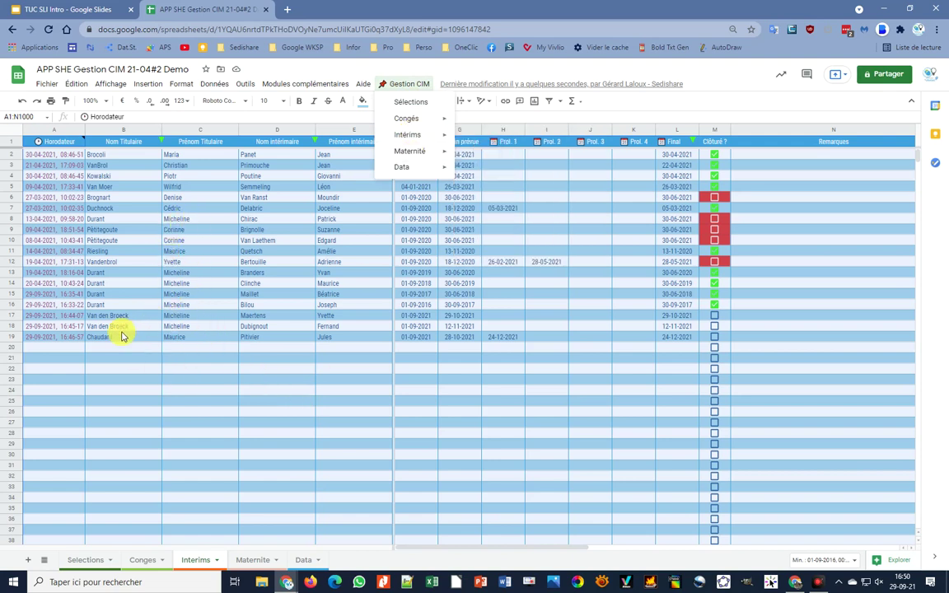
{"action": "left_click", "coordinate": [136, 282]}
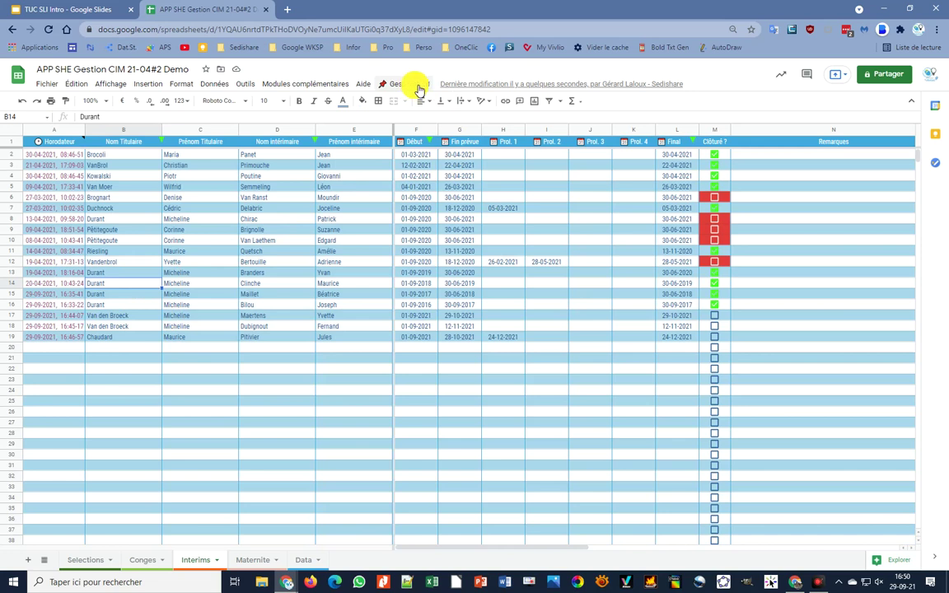
{"action": "left_click", "coordinate": [418, 87]}
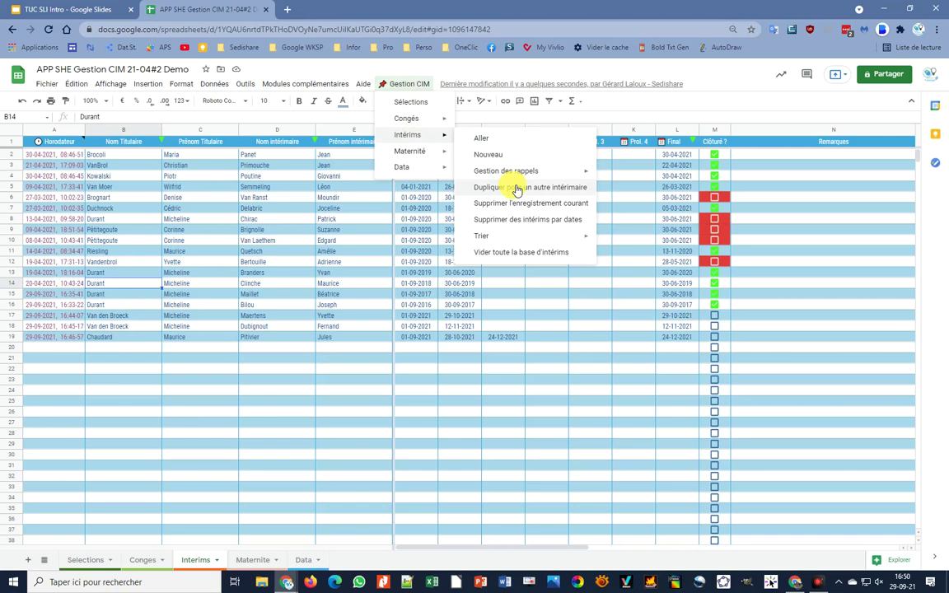
{"action": "left_click", "coordinate": [516, 208]}
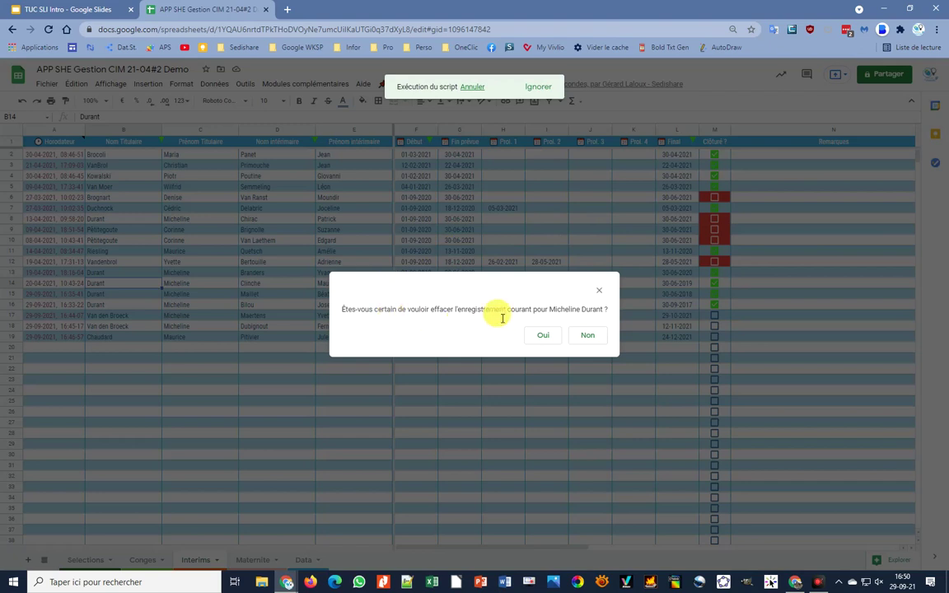
{"action": "left_click", "coordinate": [546, 341]}
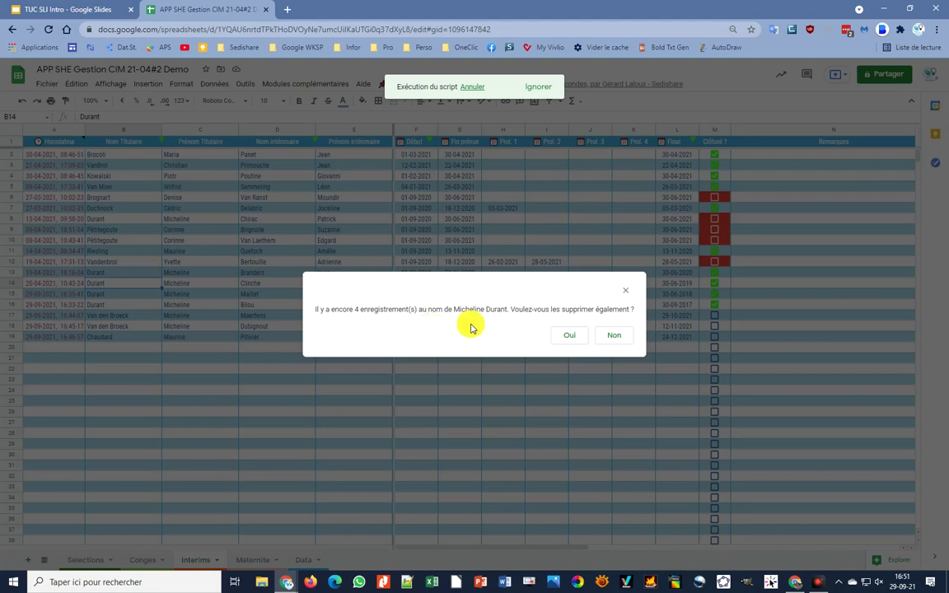
{"action": "left_click", "coordinate": [616, 337]}
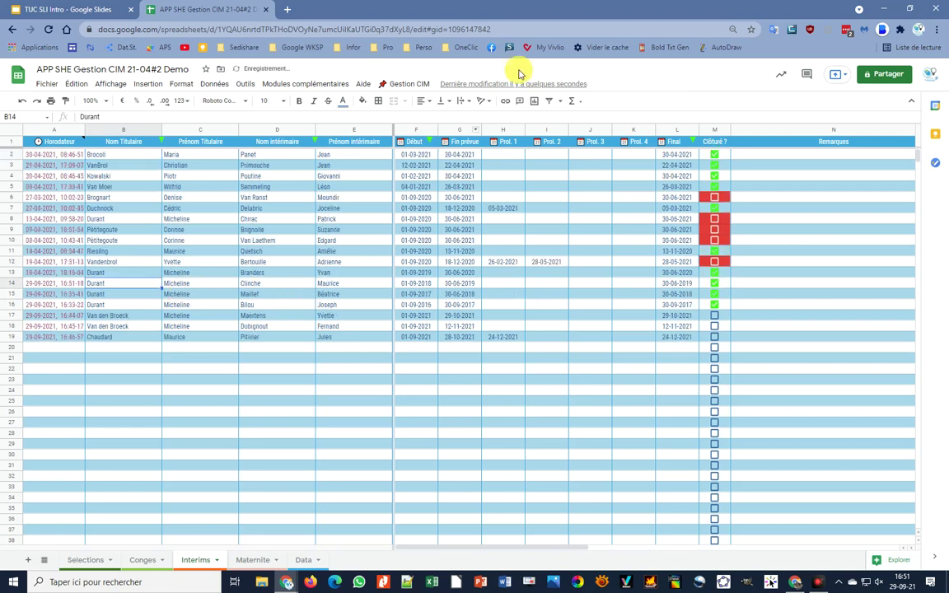
- Delete the interim records started before 1/9/18, confirming removal of the two older ones
{"action": "left_click", "coordinate": [405, 87]}
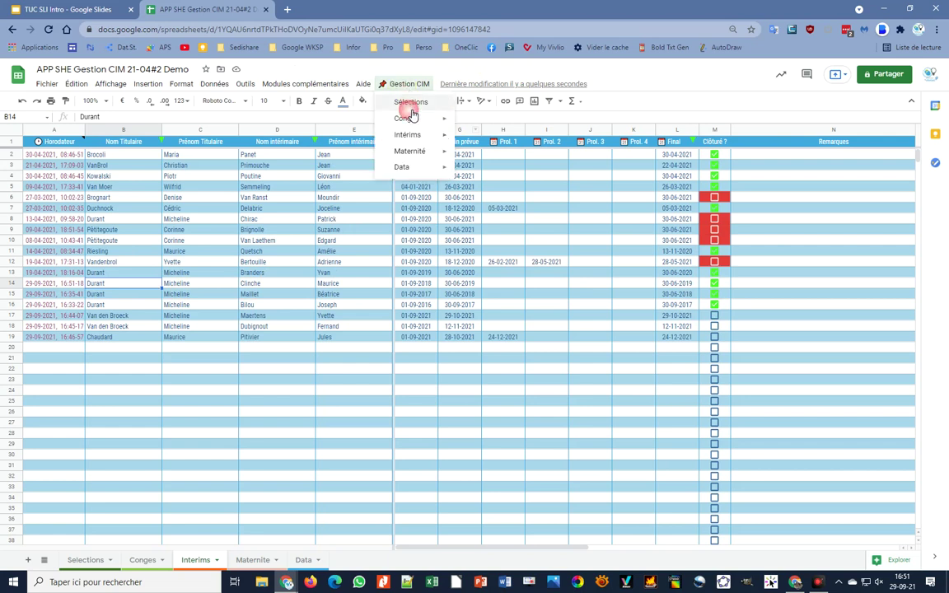
{"action": "mouse_move", "coordinate": [408, 135]}
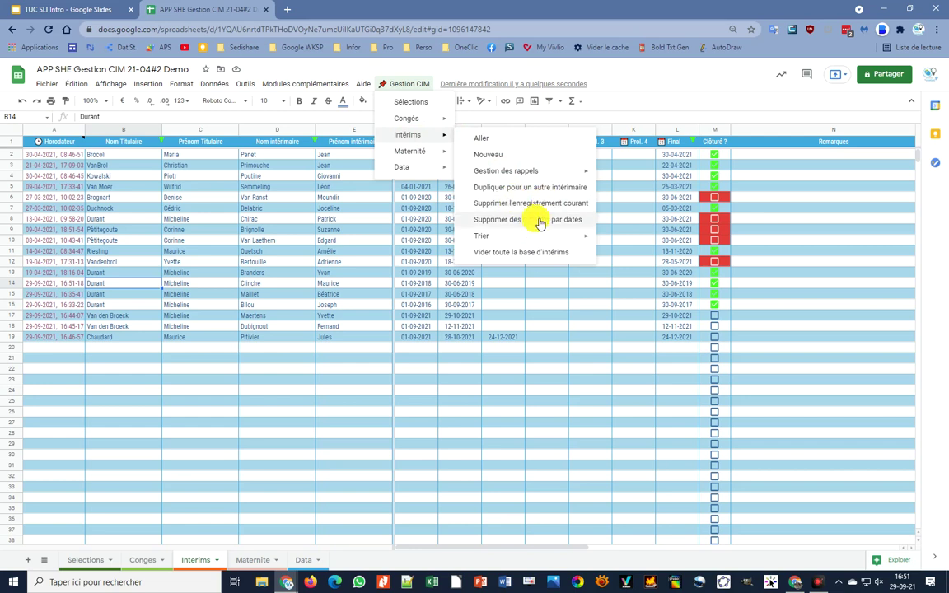
{"action": "left_click", "coordinate": [540, 219]}
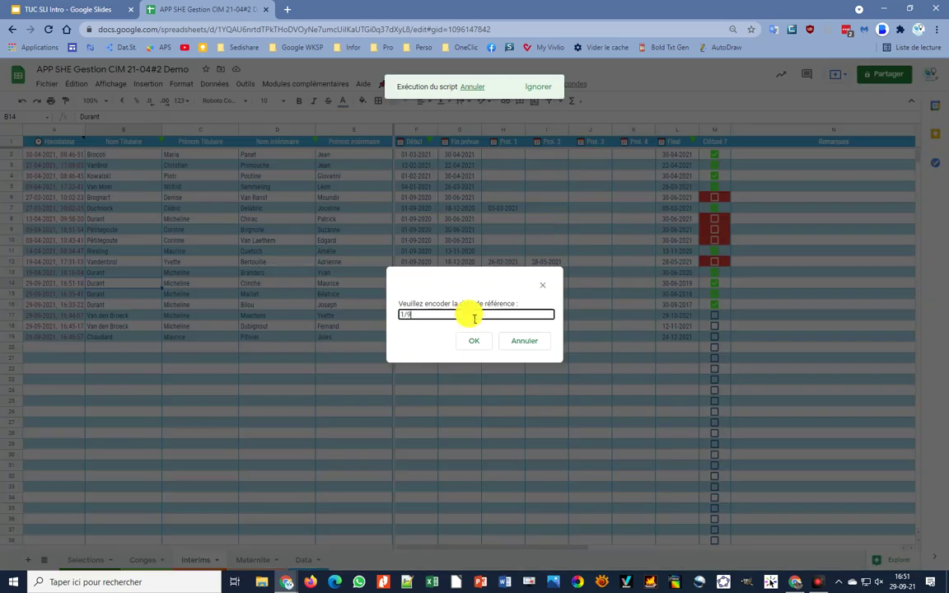
{"action": "type", "text": "1/9/18"}
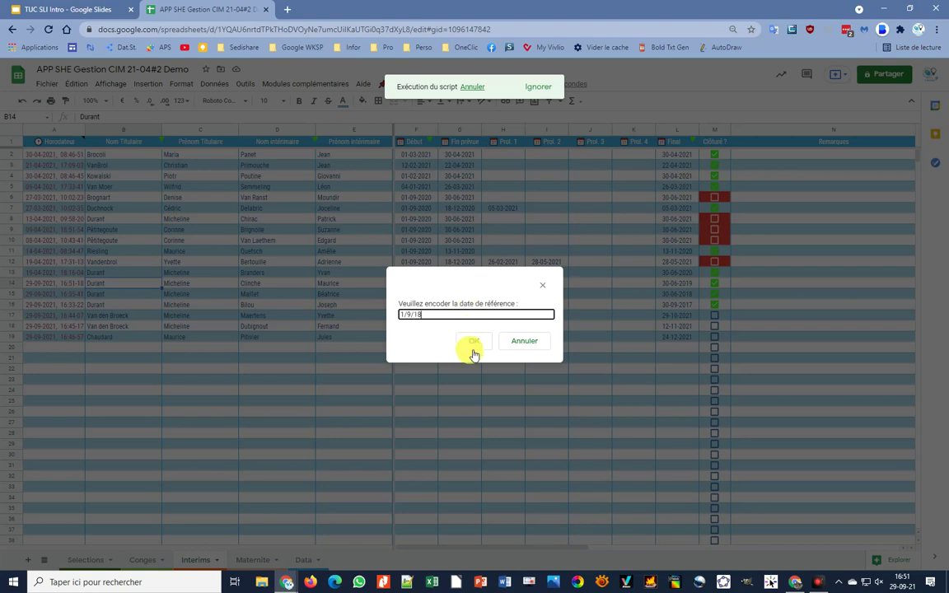
{"action": "left_click", "coordinate": [480, 341]}
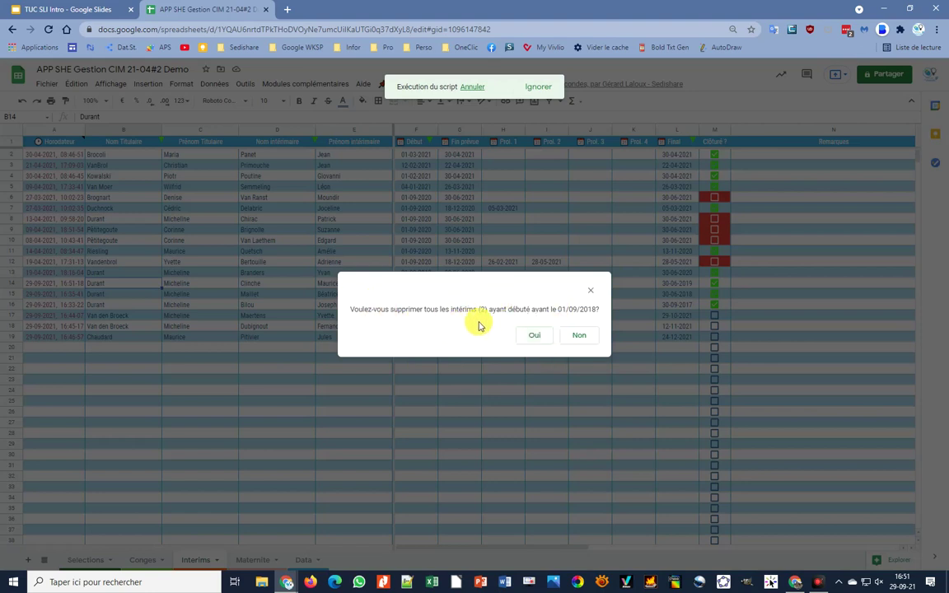
{"action": "left_click", "coordinate": [530, 338]}
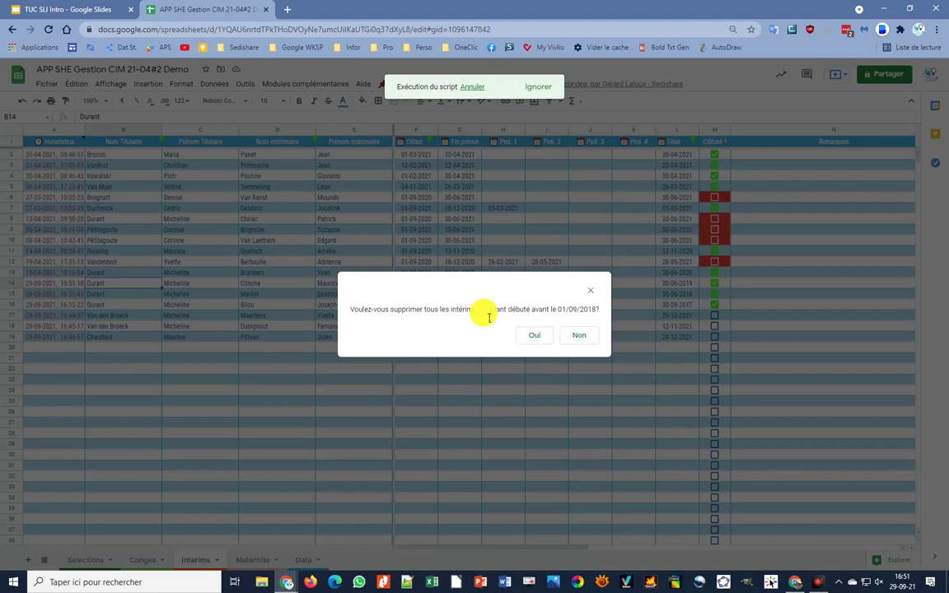
{"action": "left_click", "coordinate": [536, 337]}
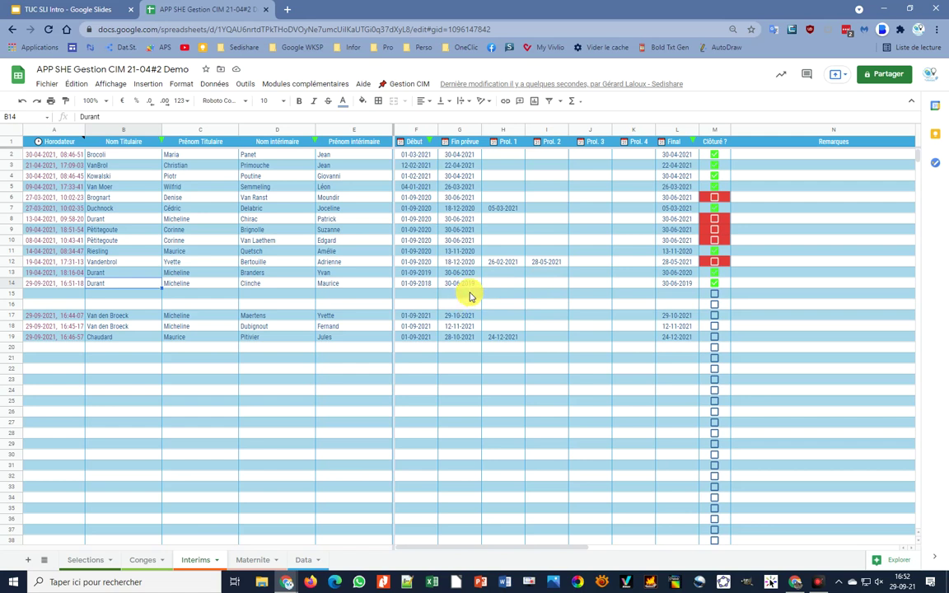
- Cancel 'Vider toute la base d'intérims', then reopen the Gestion CIM > Intérims commands
{"action": "left_click", "coordinate": [410, 85]}
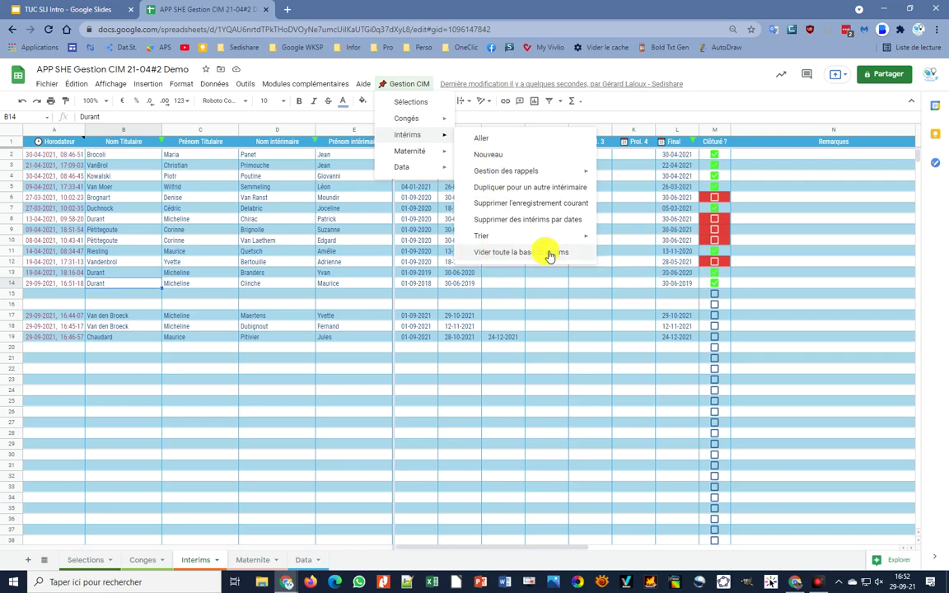
{"action": "left_click", "coordinate": [523, 255]}
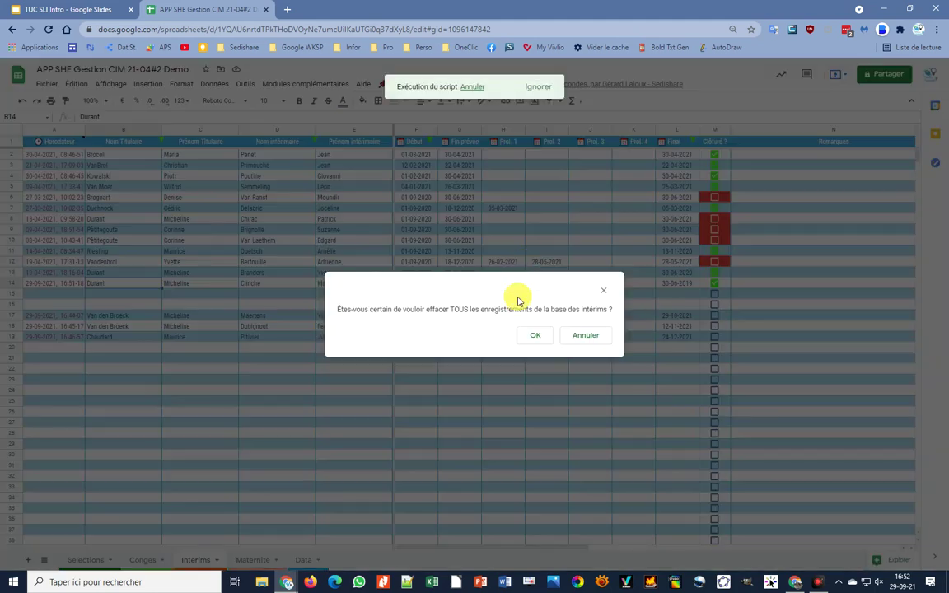
{"action": "left_click", "coordinate": [586, 338]}
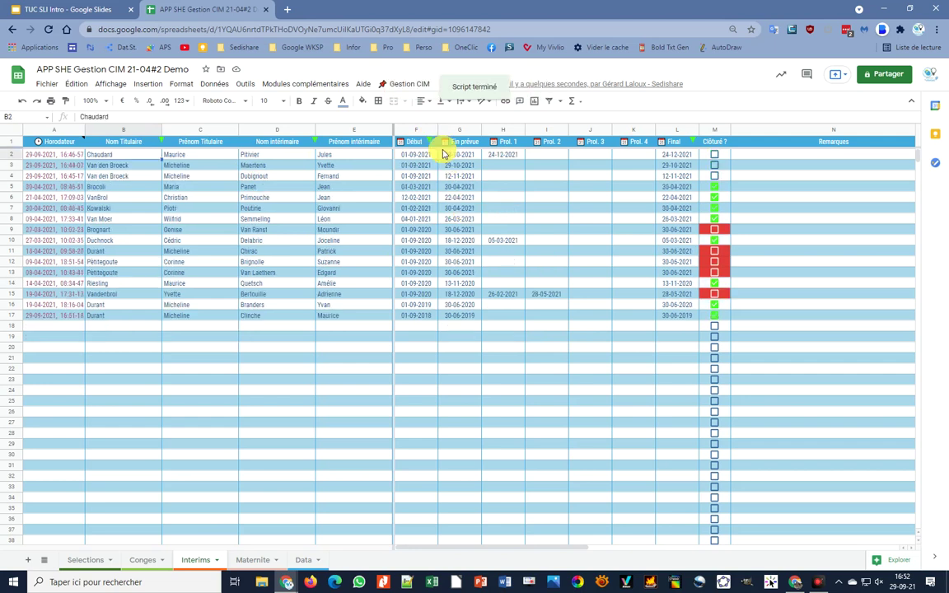
{"action": "left_click", "coordinate": [416, 84]}
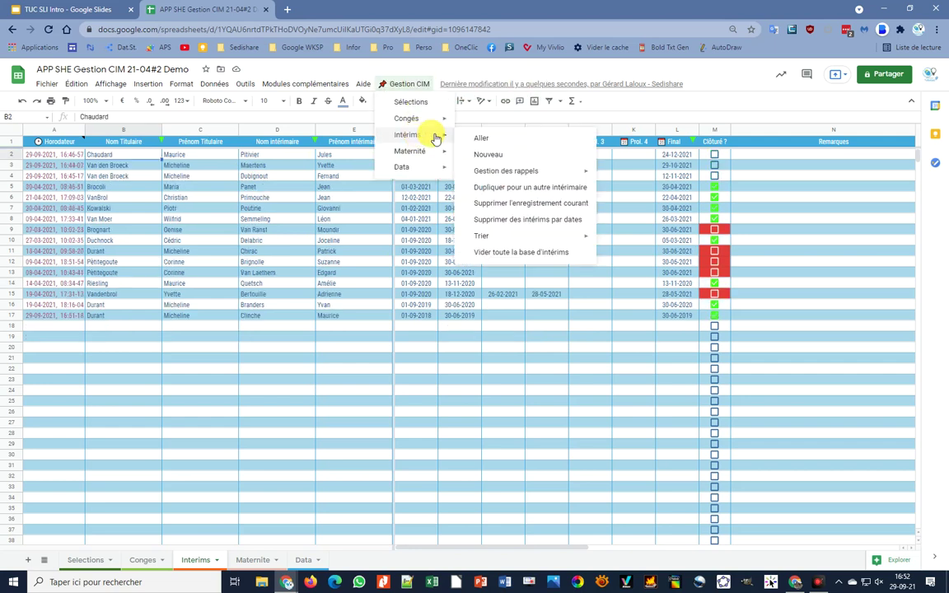
{"action": "mouse_move", "coordinate": [517, 239]}
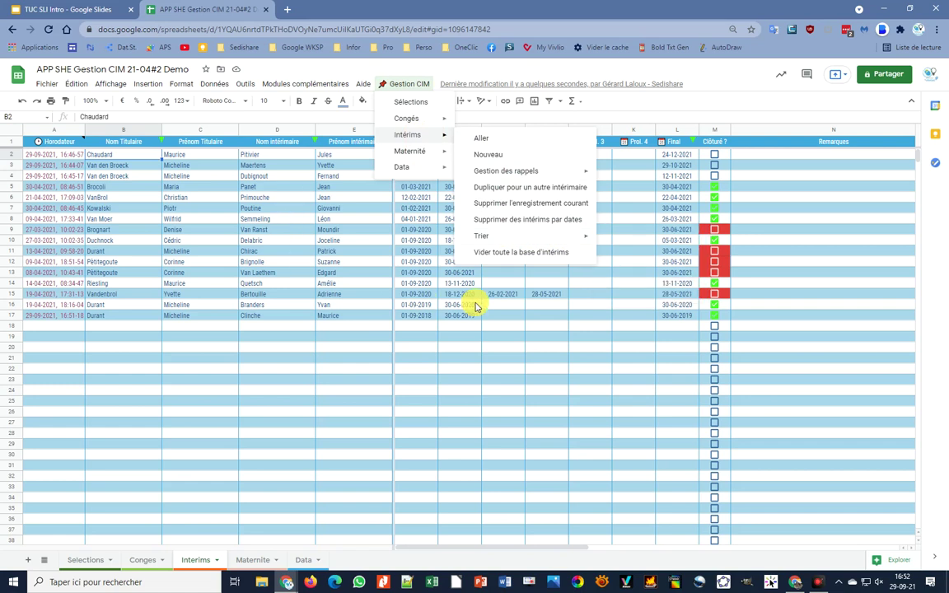
- Close the menu and sort the Intérims records by Nom intérimaire, then Début, then Final
{"action": "left_click", "coordinate": [214, 316]}
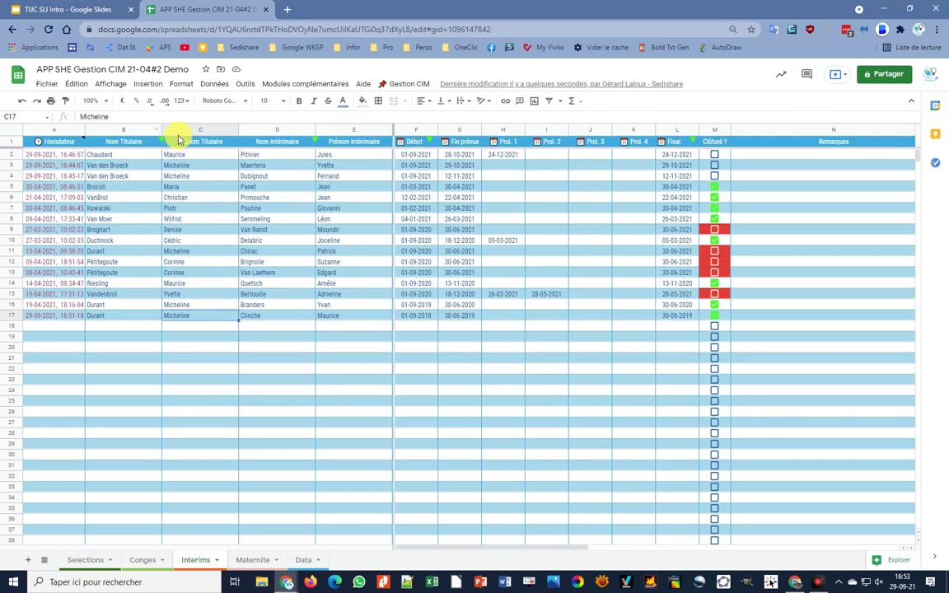
{"action": "left_click", "coordinate": [313, 140]}
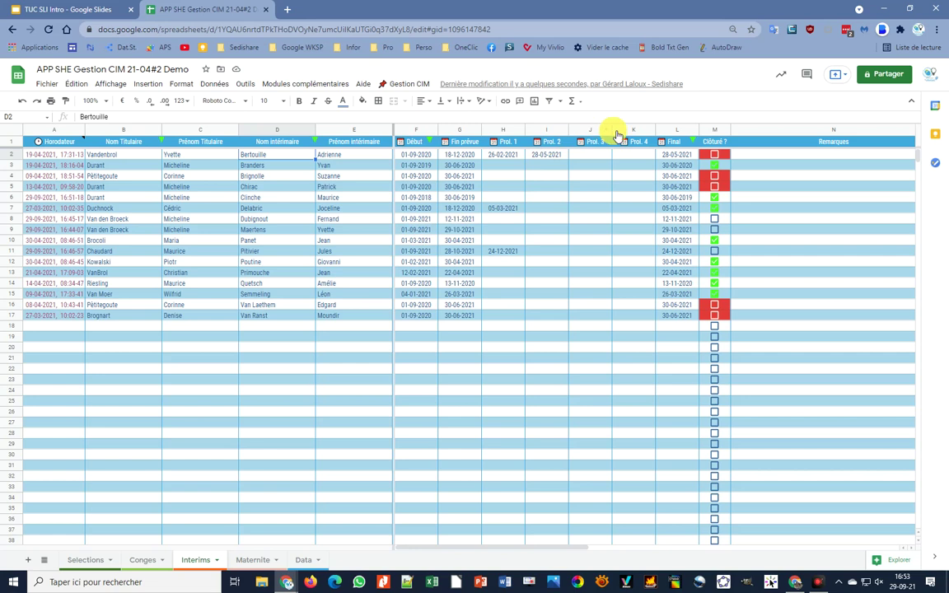
{"action": "left_click", "coordinate": [428, 144]}
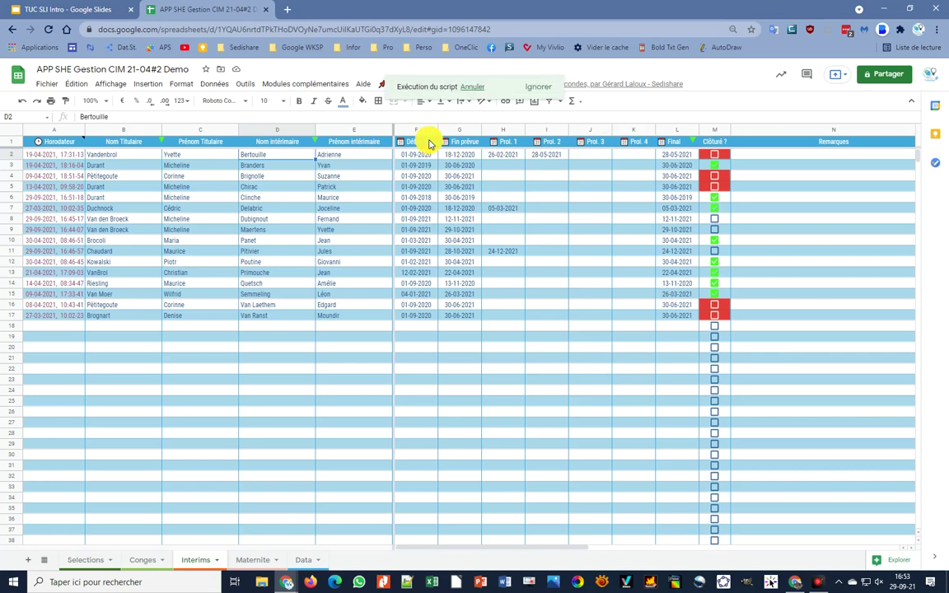
{"action": "left_click", "coordinate": [693, 145]}
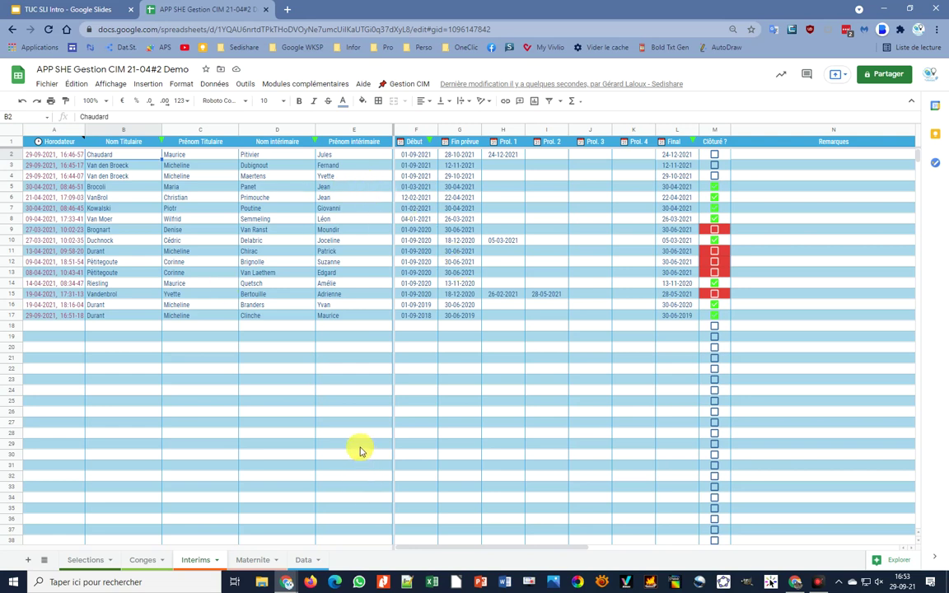
- On the Maternite sheet, start a Nouveau Calcul with delivery date 24/10/21 in D3
{"action": "left_click", "coordinate": [256, 560]}
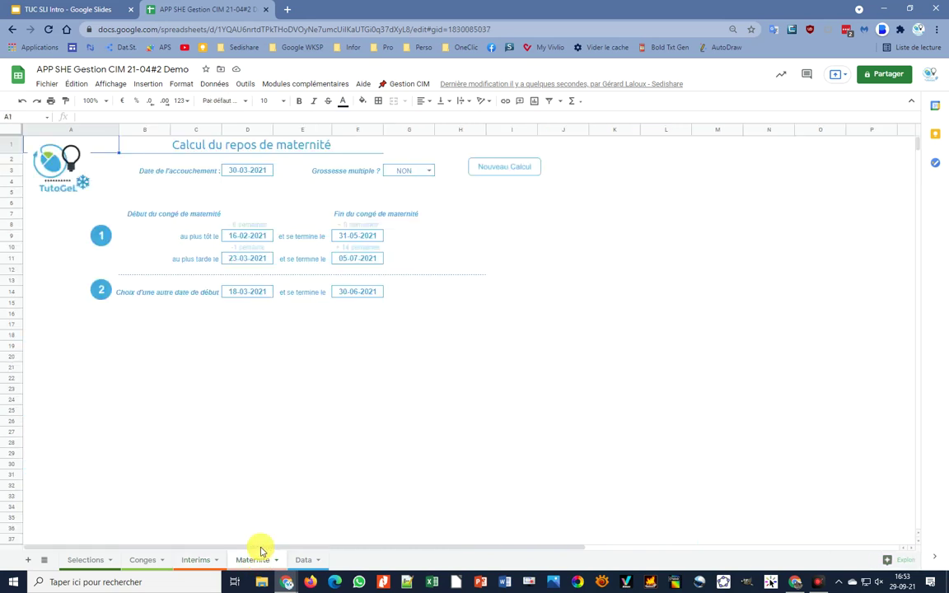
{"action": "left_click", "coordinate": [498, 172]}
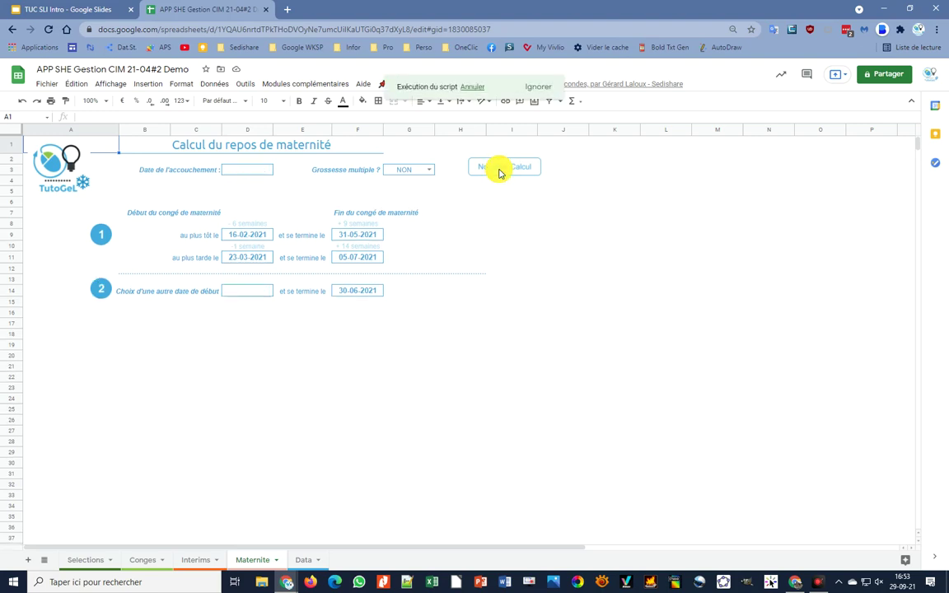
{"action": "left_click", "coordinate": [251, 175]}
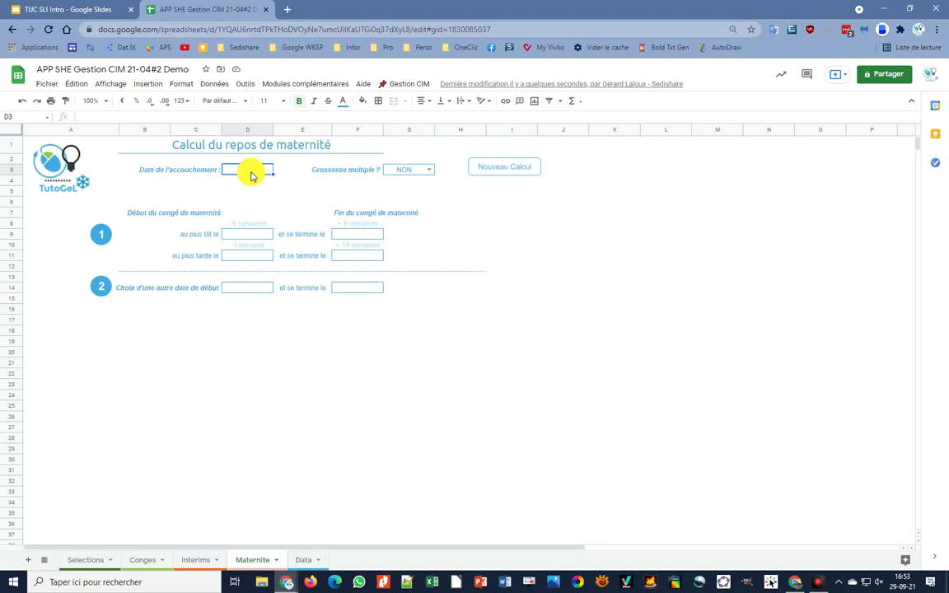
{"action": "type", "text": "24/10/21"}
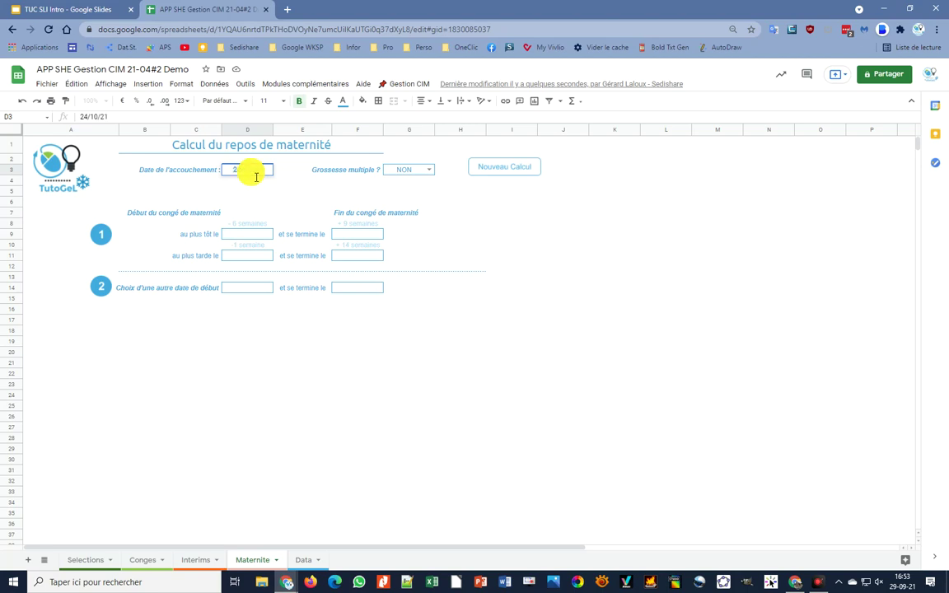
{"action": "key", "text": "Return"}
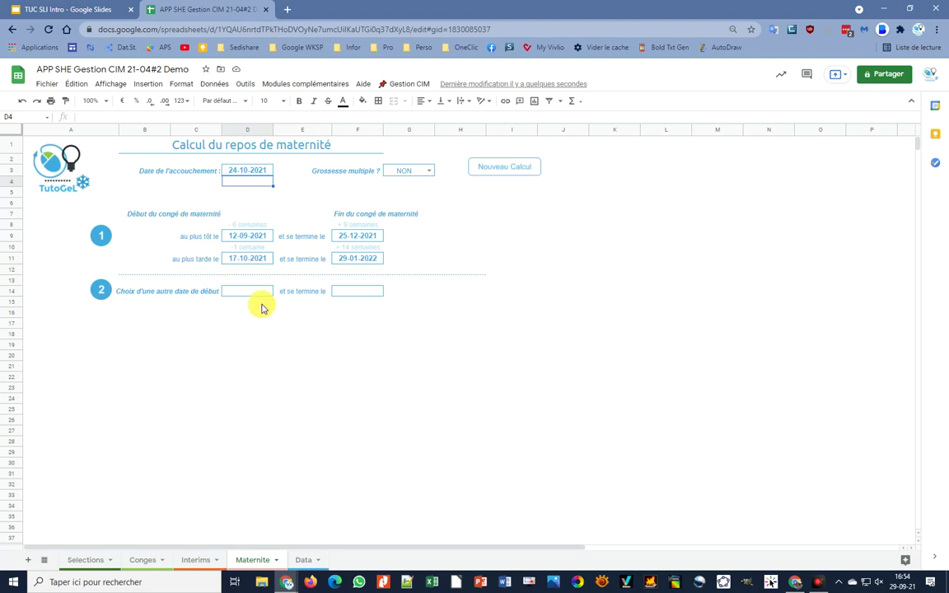
- Set the alternative leave start in D14 to 01-10-2021, then go to the Sélections sheet
{"action": "double_click", "coordinate": [255, 294]}
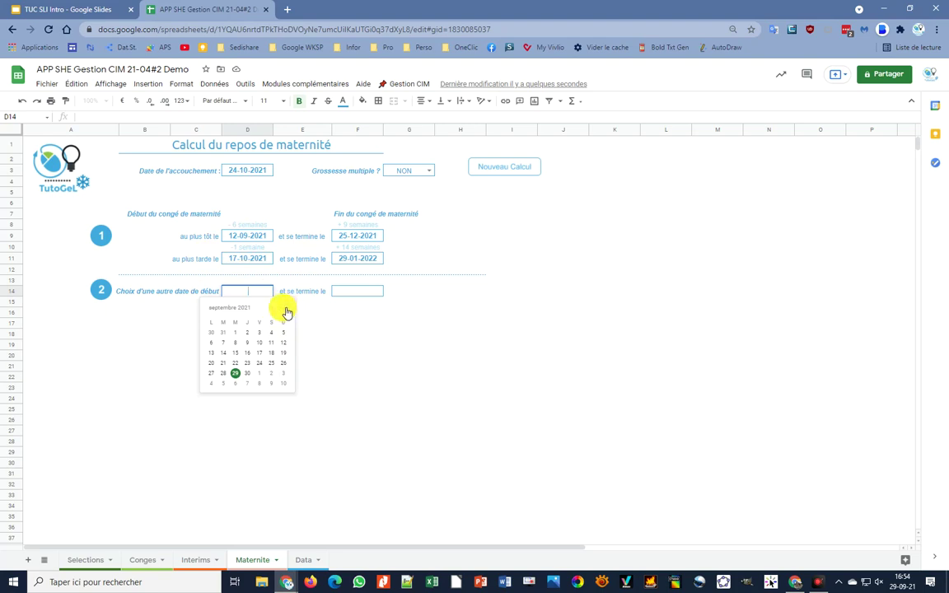
{"action": "left_click", "coordinate": [285, 309]}
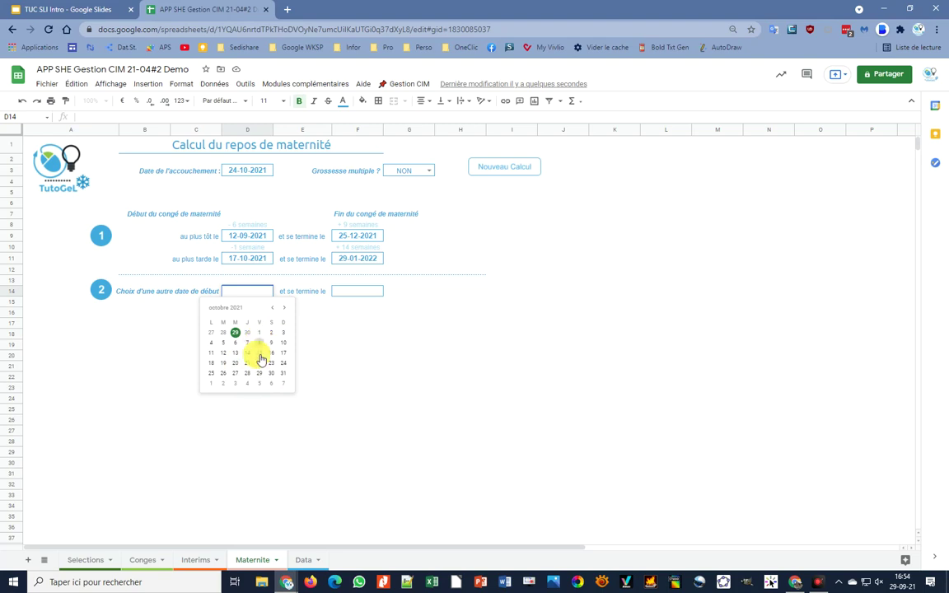
{"action": "left_click", "coordinate": [260, 333]}
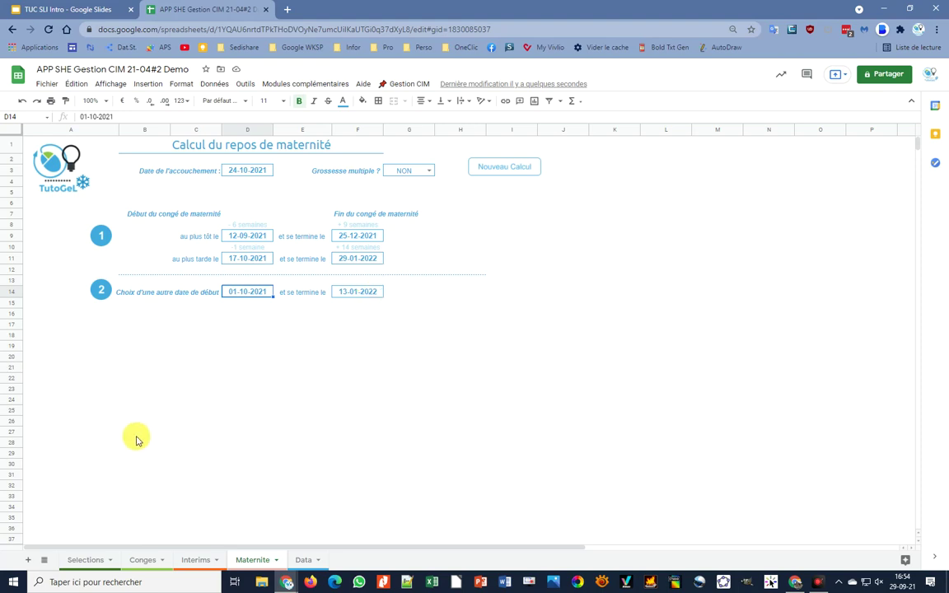
{"action": "left_click", "coordinate": [404, 86]}
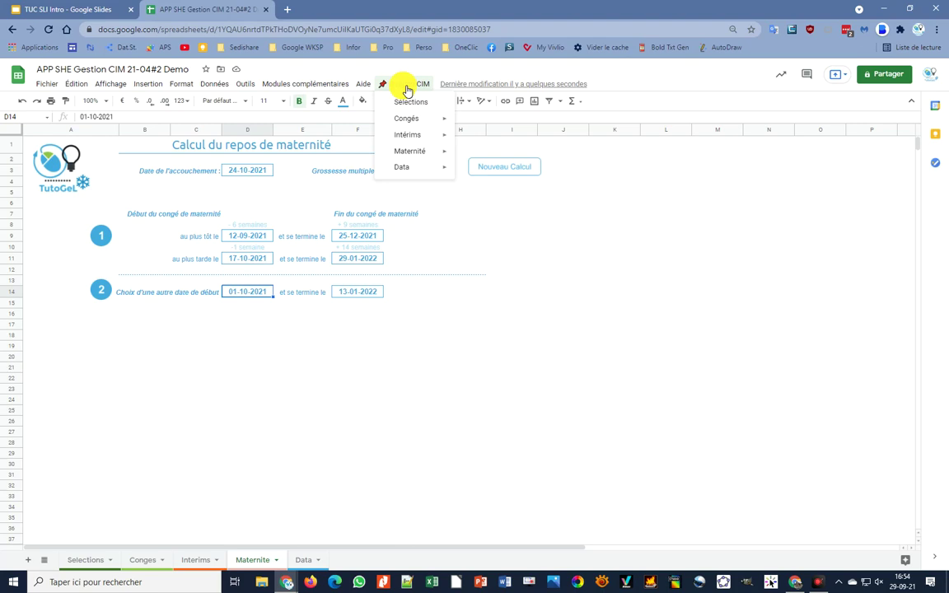
{"action": "left_click", "coordinate": [406, 101]}
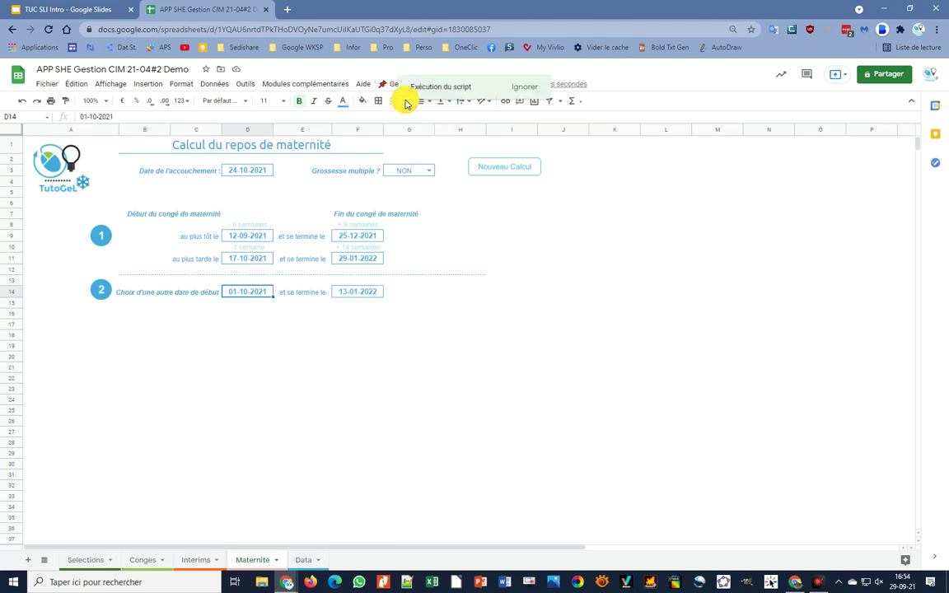